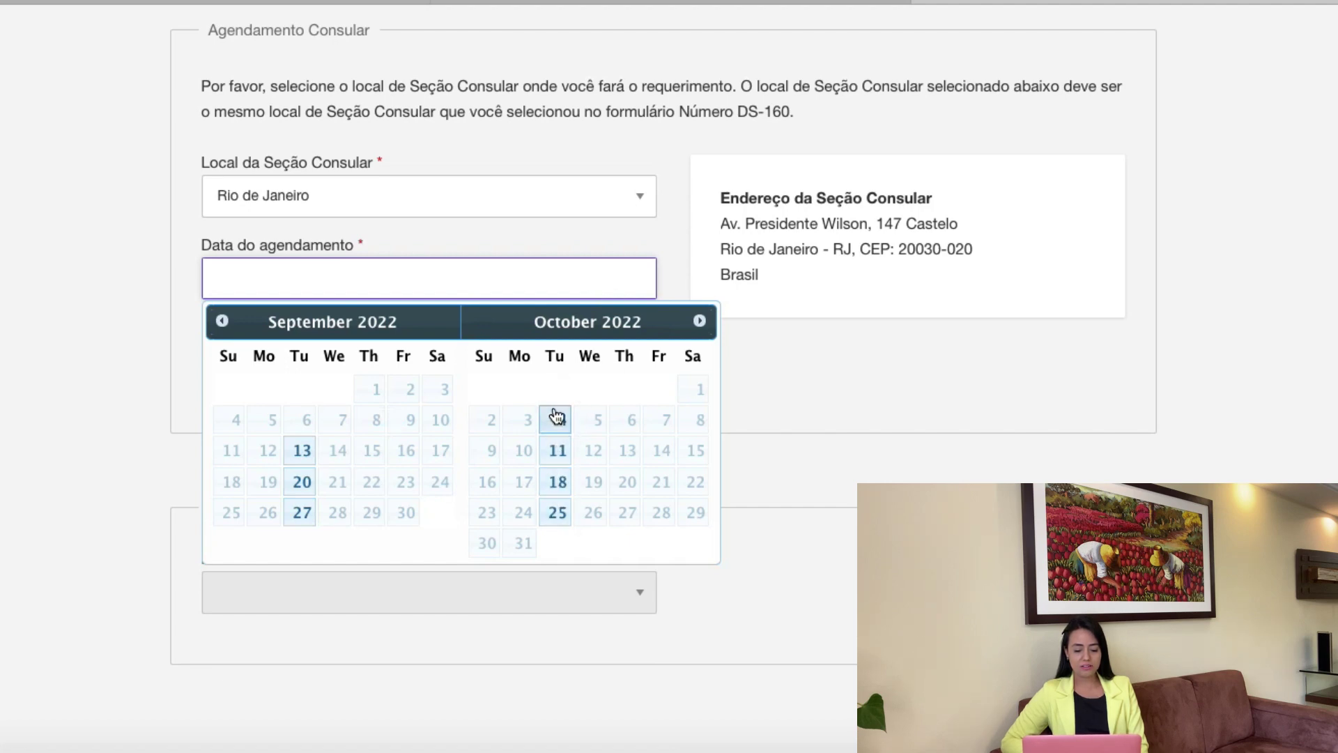
# Examine the available consular appointment dates for Rio de Janeiro from October 2022 through November 2023, returning to May 2023
pyautogui.click(696, 322)
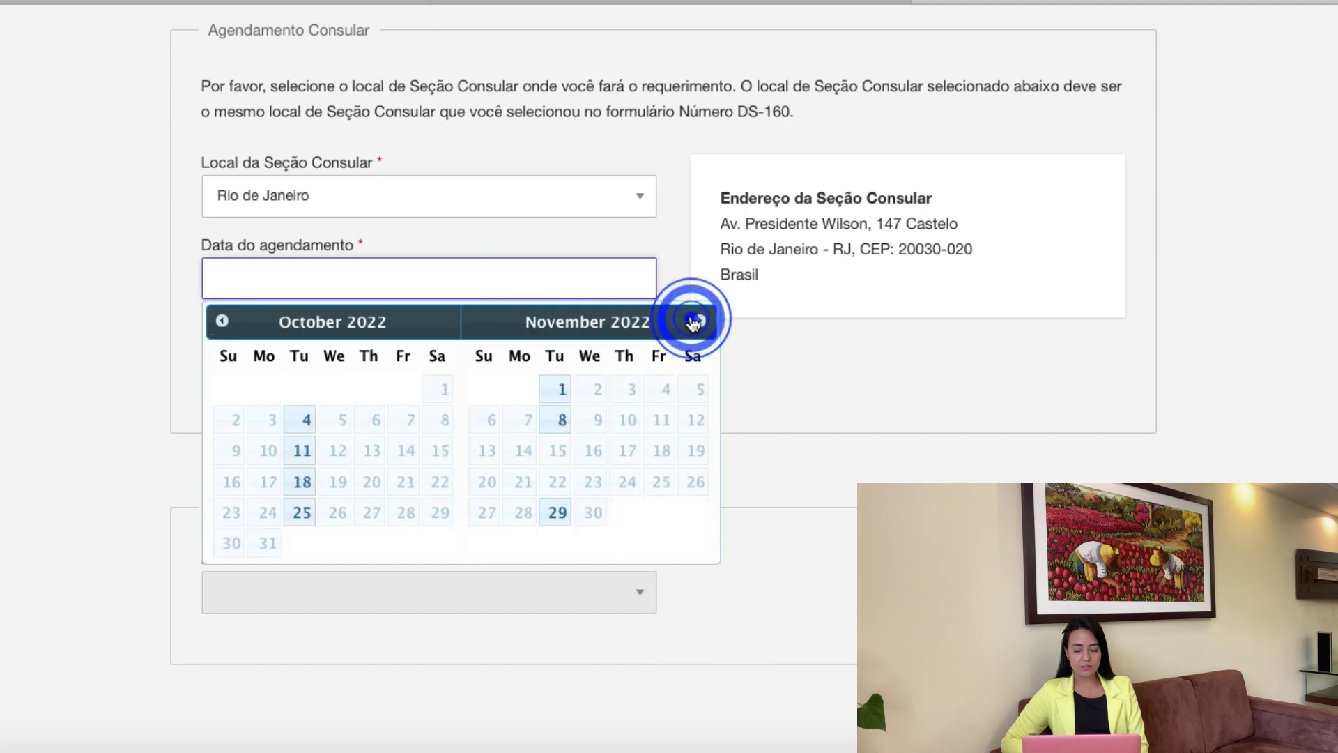
pyautogui.click(696, 322)
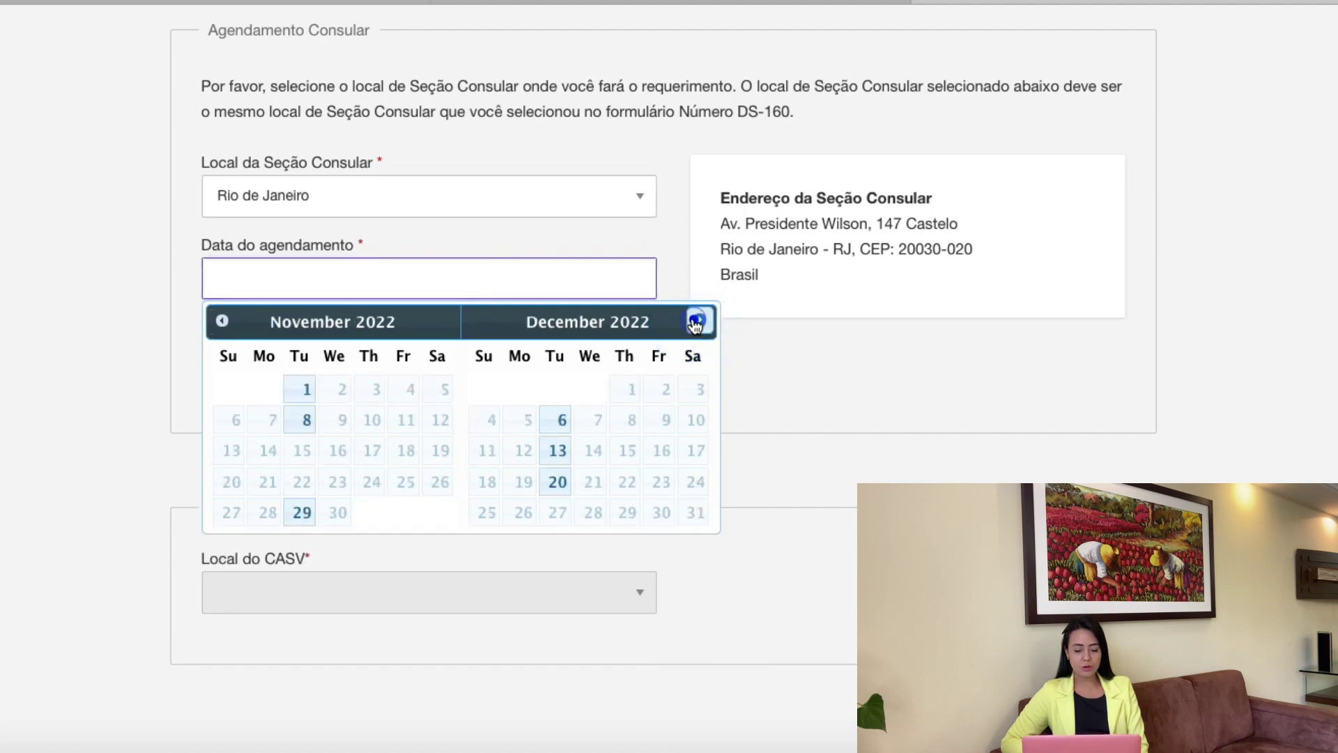
pyautogui.click(696, 323)
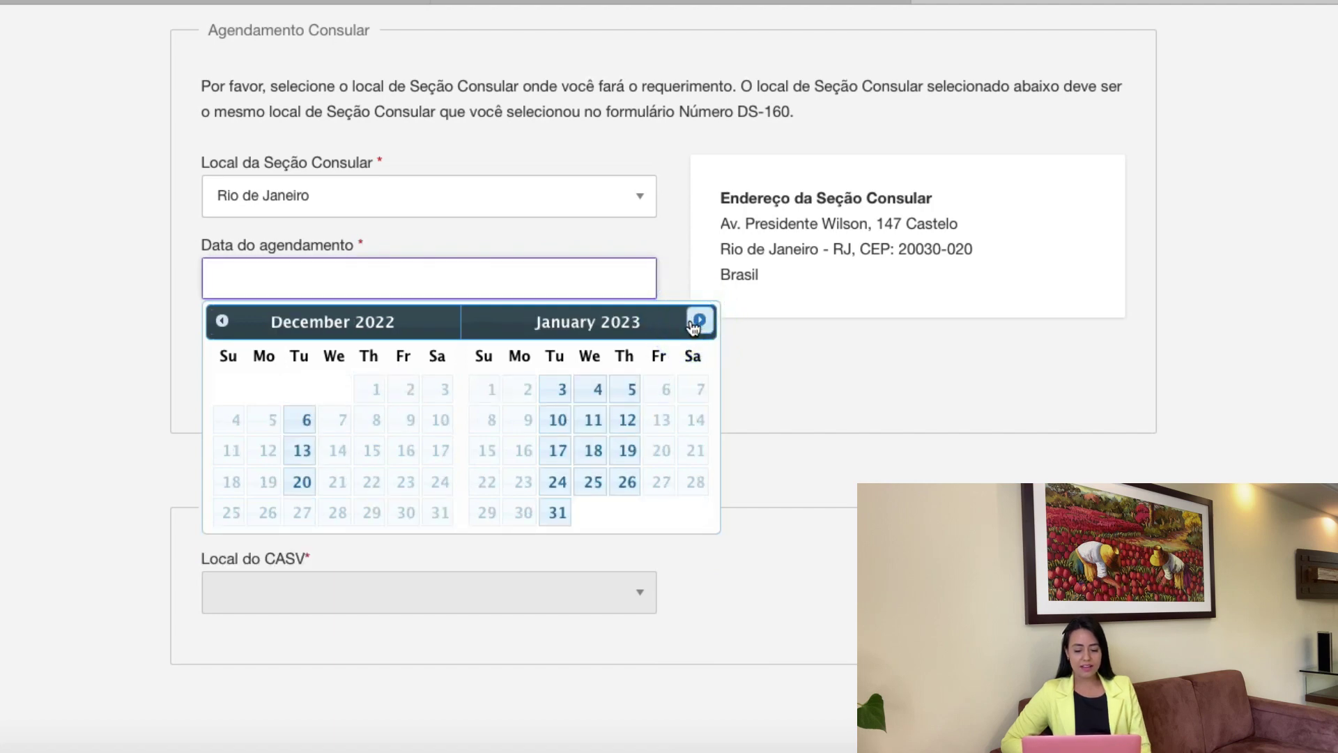
pyautogui.click(696, 323)
pyautogui.click(698, 322)
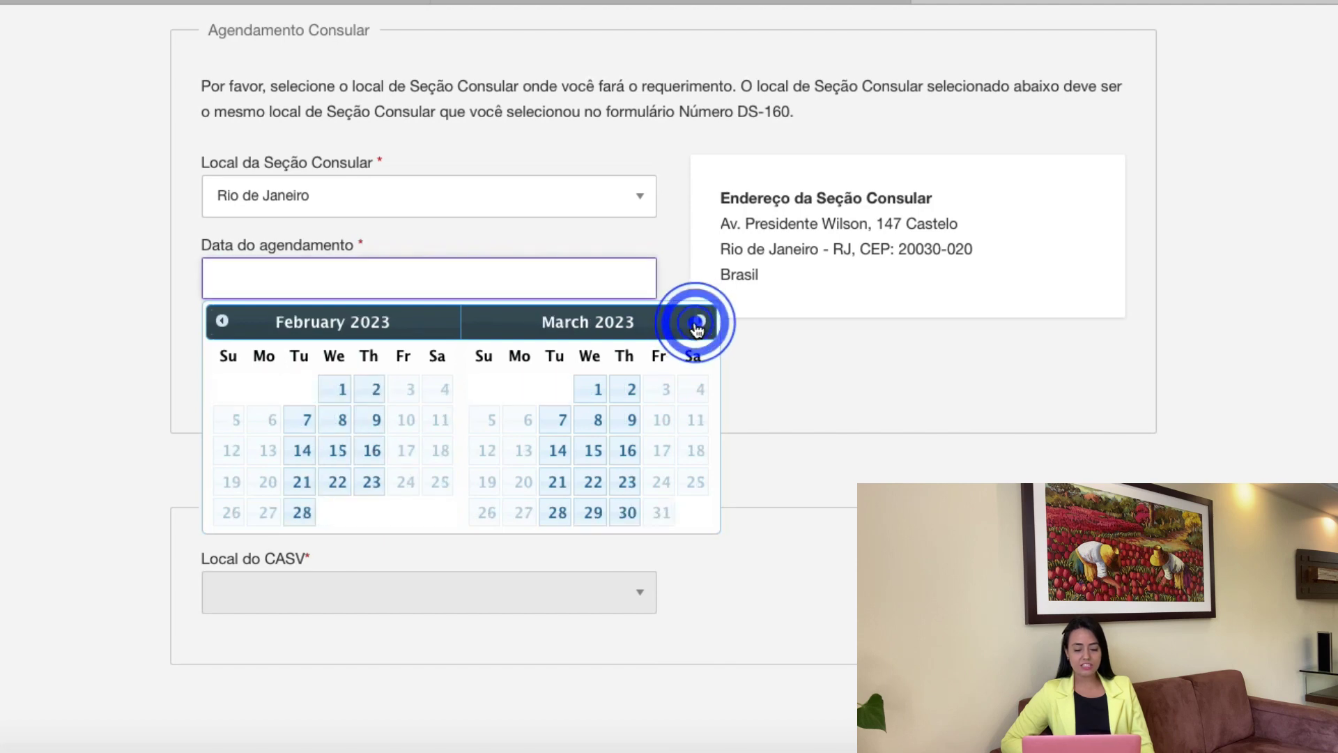
pyautogui.click(698, 322)
pyautogui.click(698, 322)
pyautogui.click(698, 322)
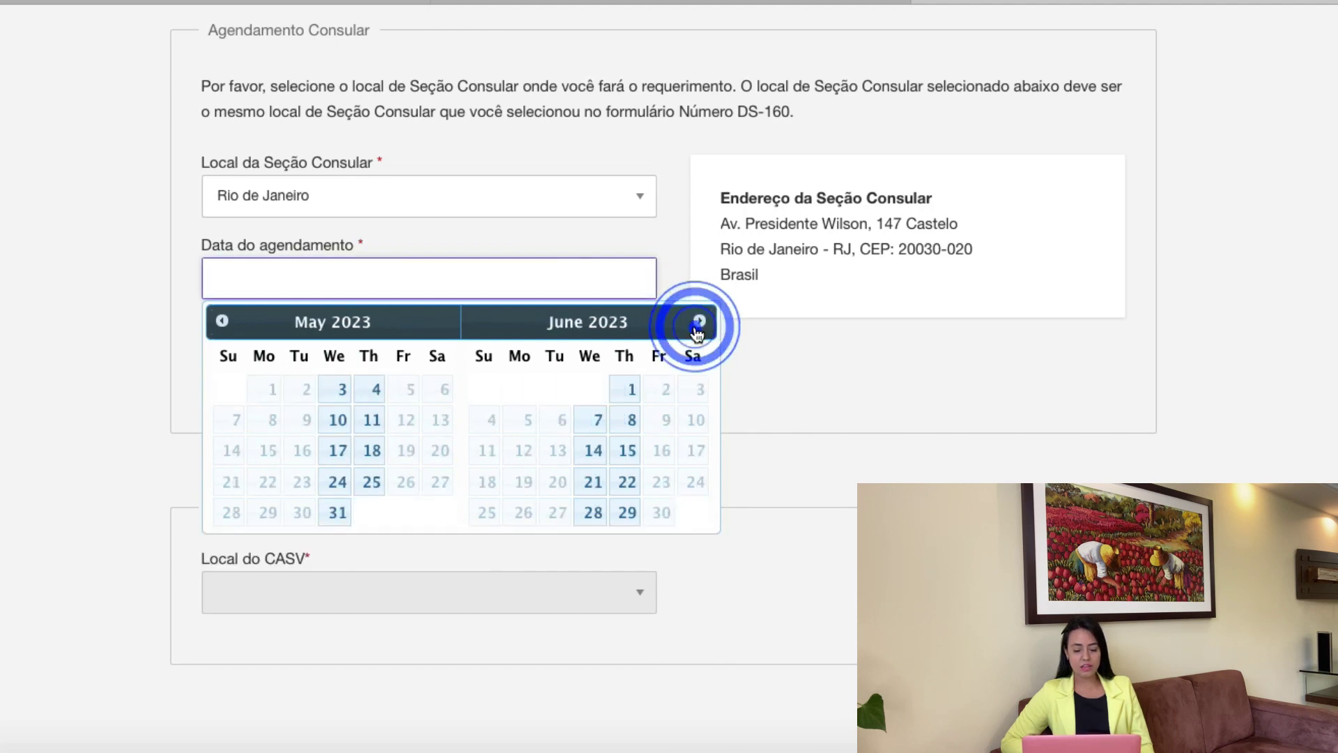
pyautogui.click(698, 322)
pyautogui.click(697, 322)
pyautogui.click(698, 322)
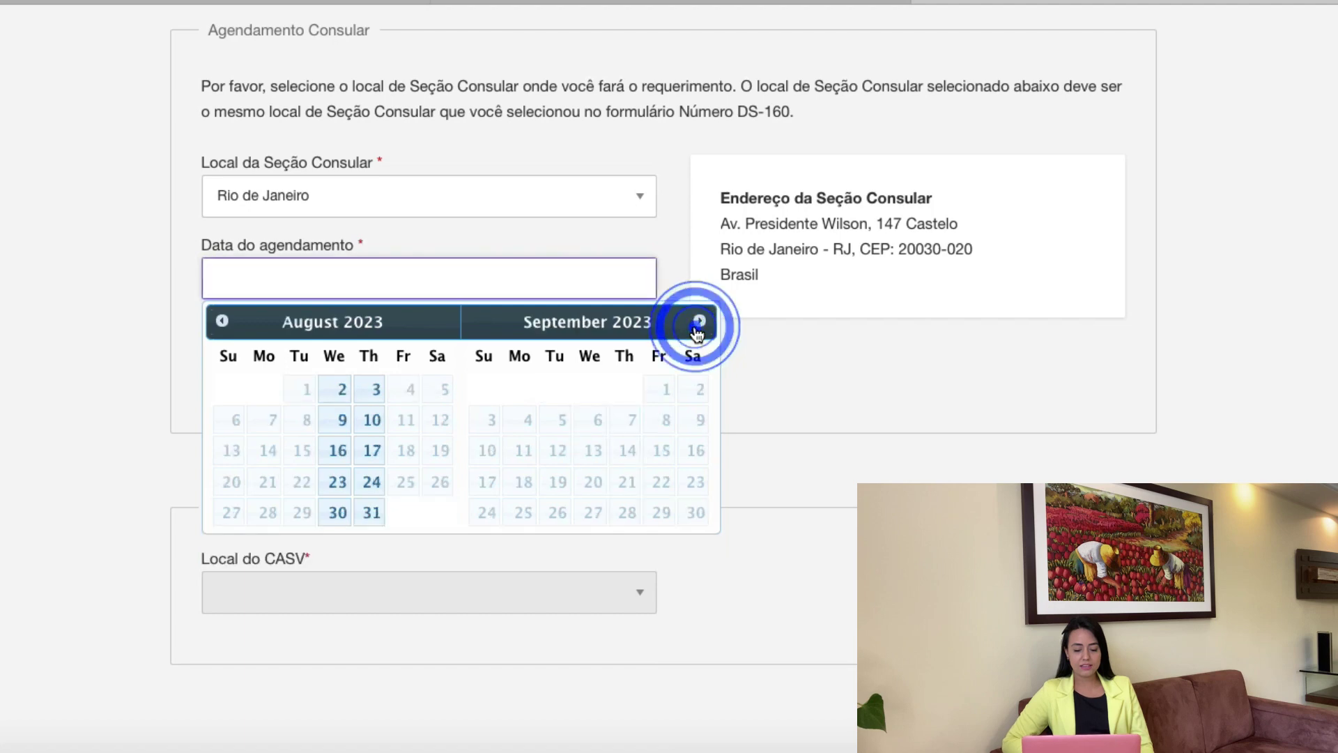
pyautogui.click(713, 317)
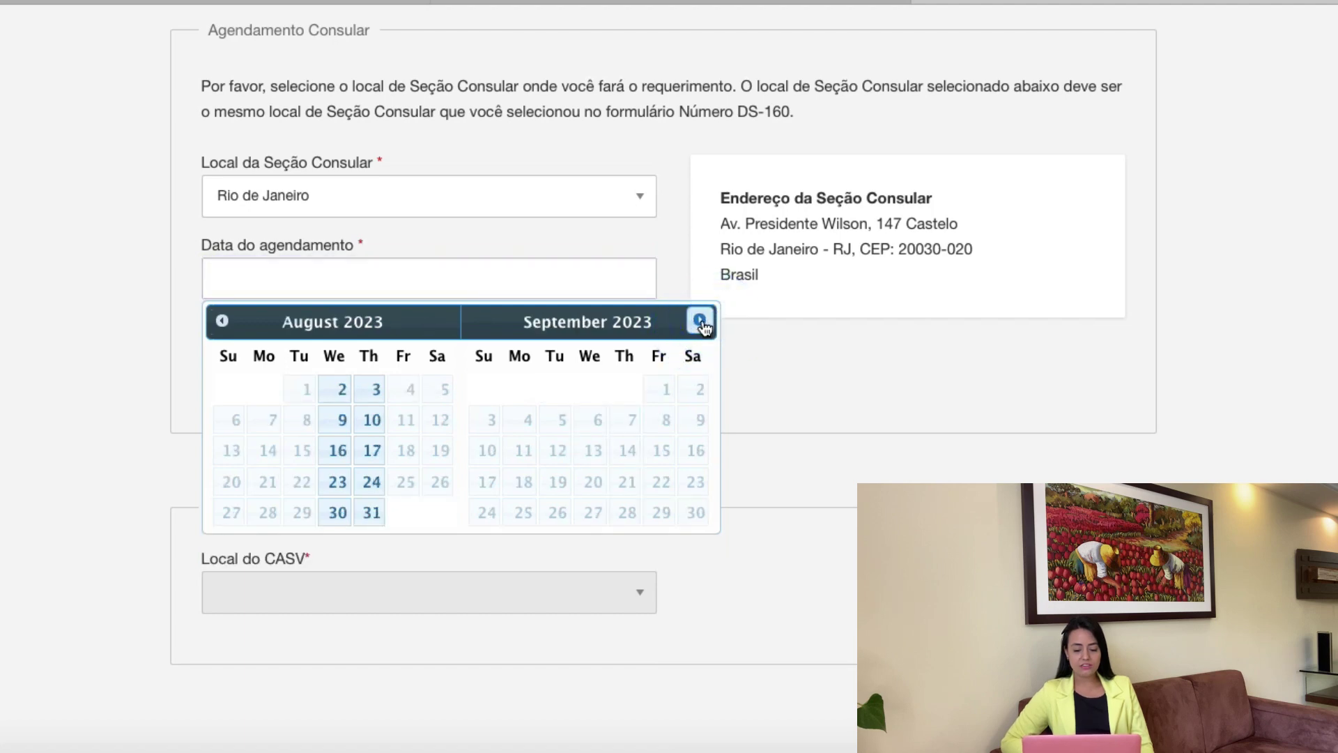
pyautogui.click(699, 322)
pyautogui.click(700, 323)
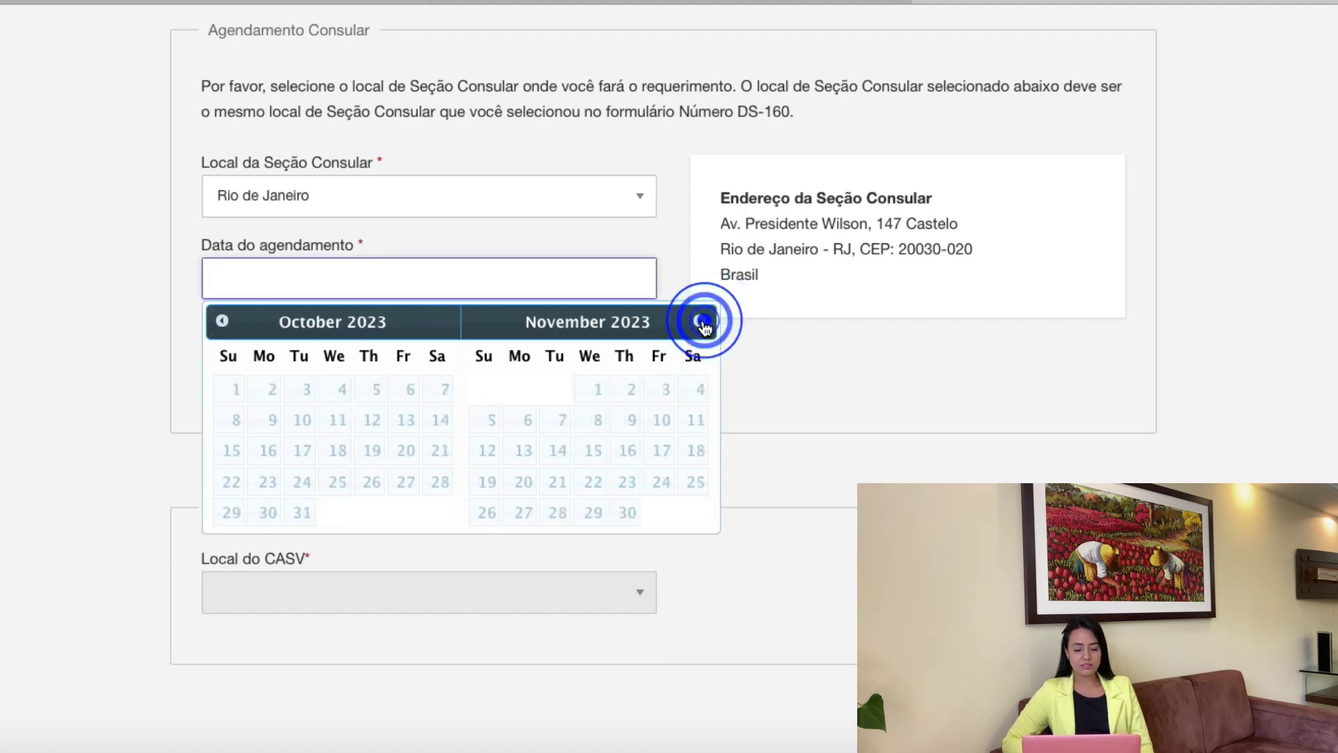
pyautogui.click(222, 321)
pyautogui.click(221, 320)
pyautogui.click(222, 320)
pyautogui.click(222, 321)
pyautogui.click(221, 321)
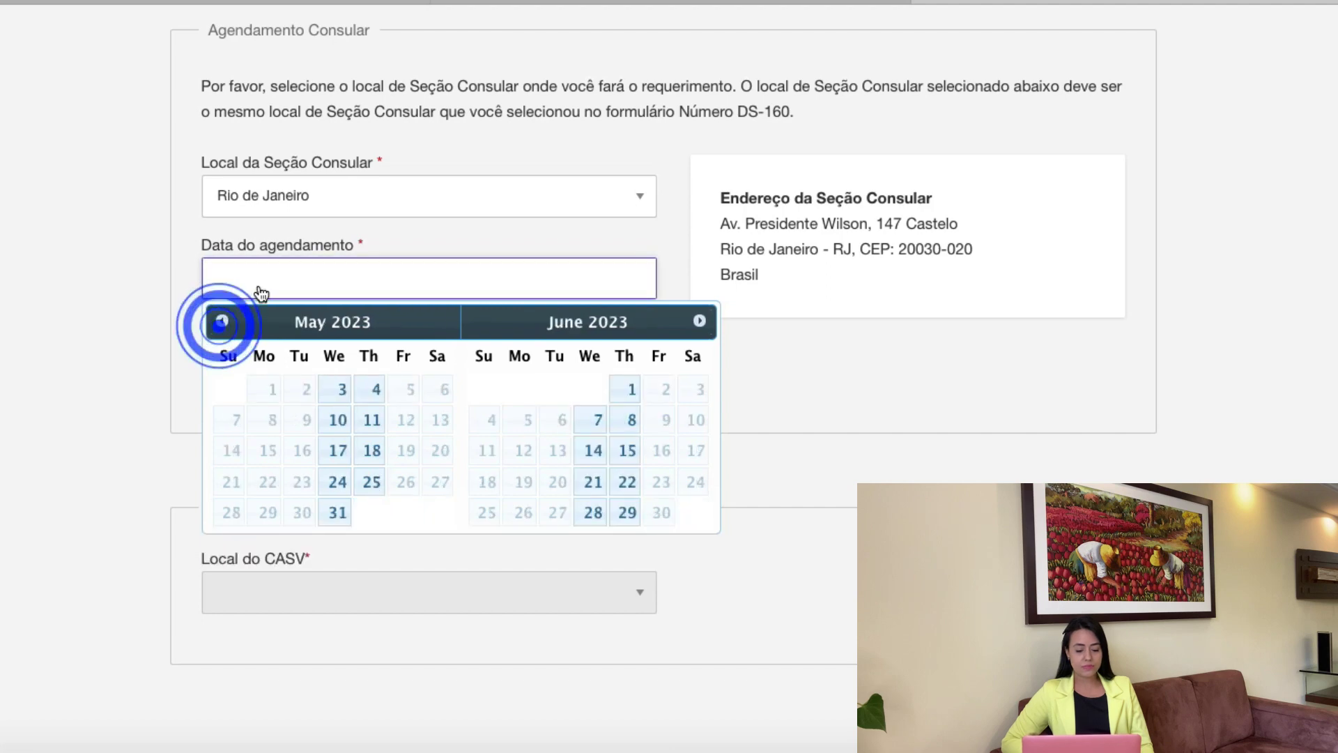
# Switch the consular section to Sao Paulo and examine its appointment dates from November 2021 through September 2022
pyautogui.click(391, 202)
pyautogui.click(370, 216)
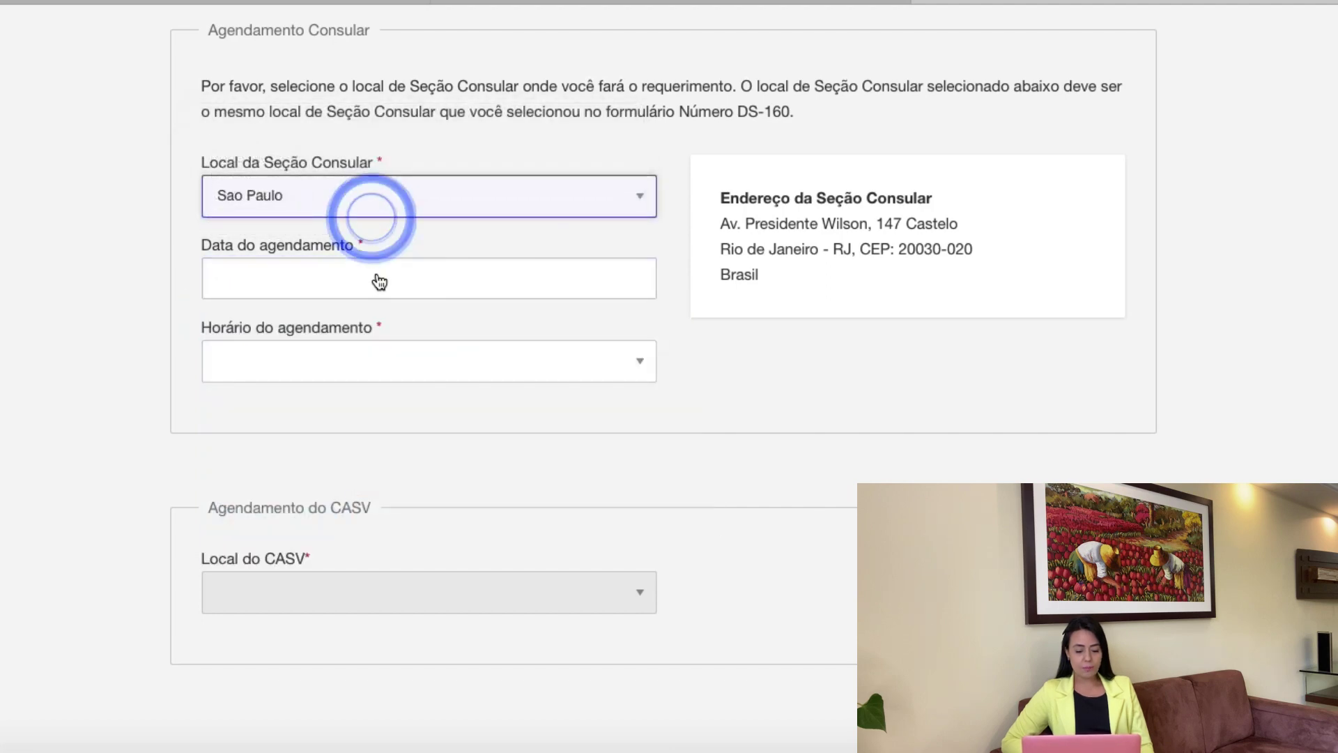
pyautogui.click(377, 279)
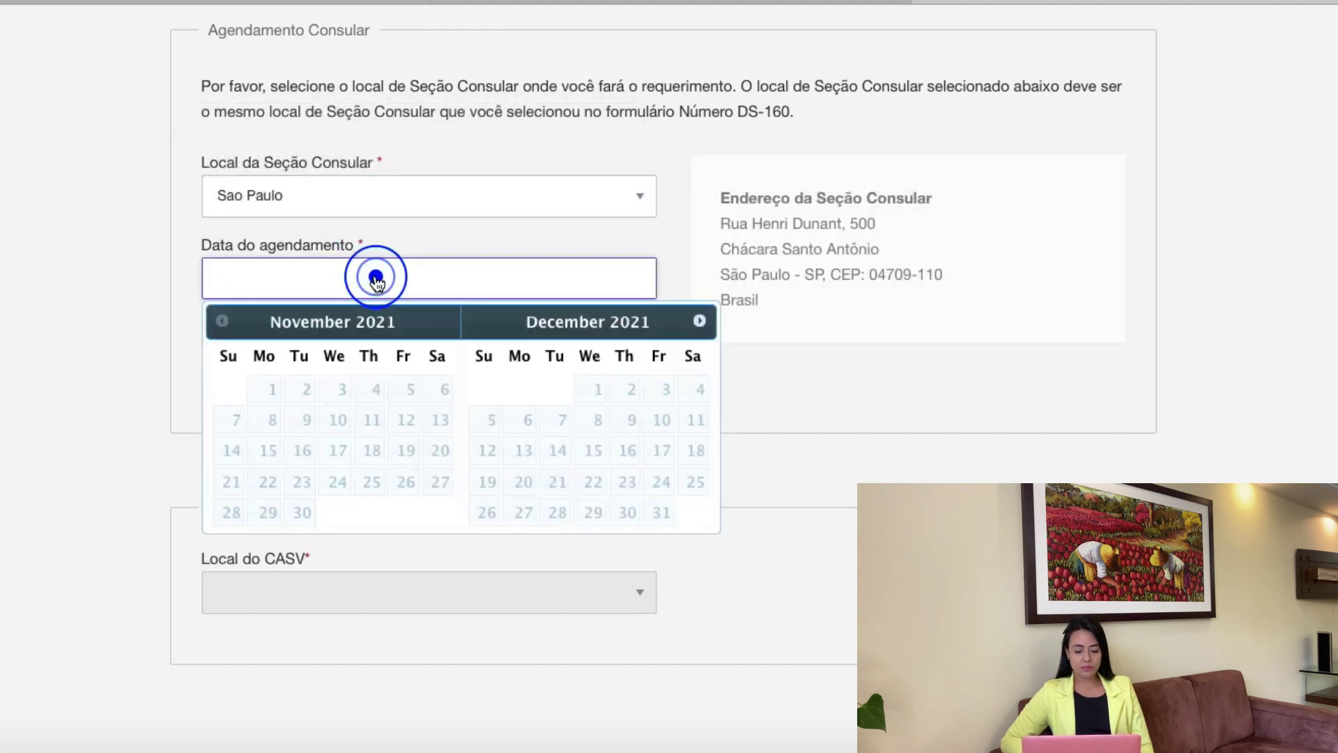
pyautogui.click(697, 321)
pyautogui.click(698, 322)
pyautogui.click(697, 321)
pyautogui.click(697, 321)
pyautogui.click(698, 321)
pyautogui.click(697, 322)
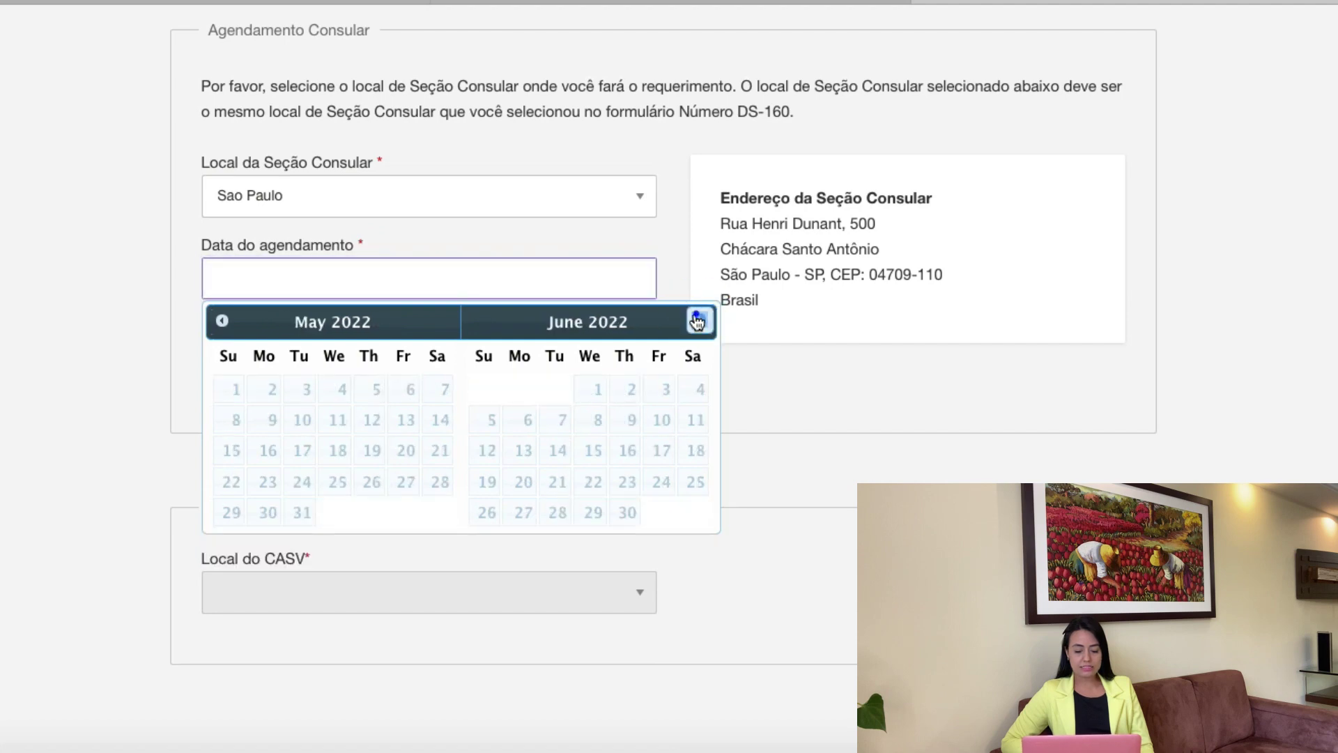
pyautogui.click(698, 321)
pyautogui.click(698, 322)
pyautogui.click(698, 321)
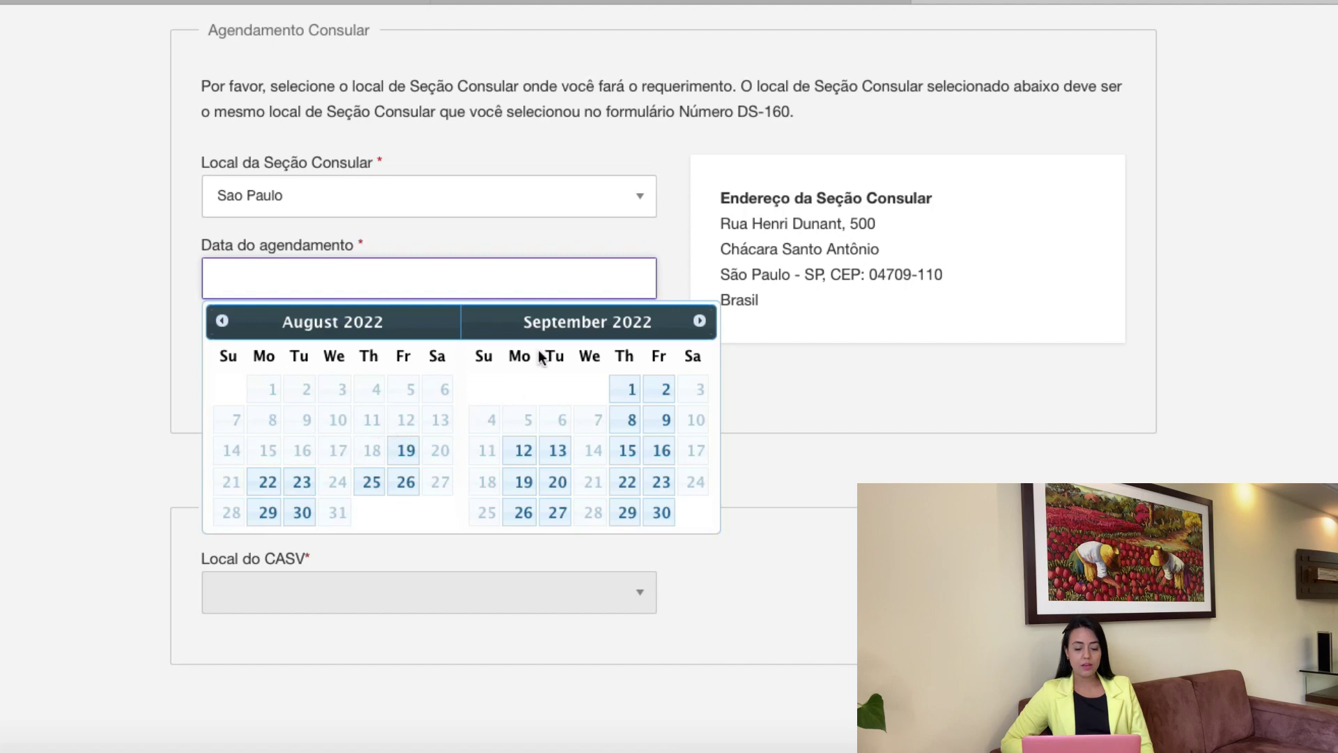
pyautogui.click(617, 192)
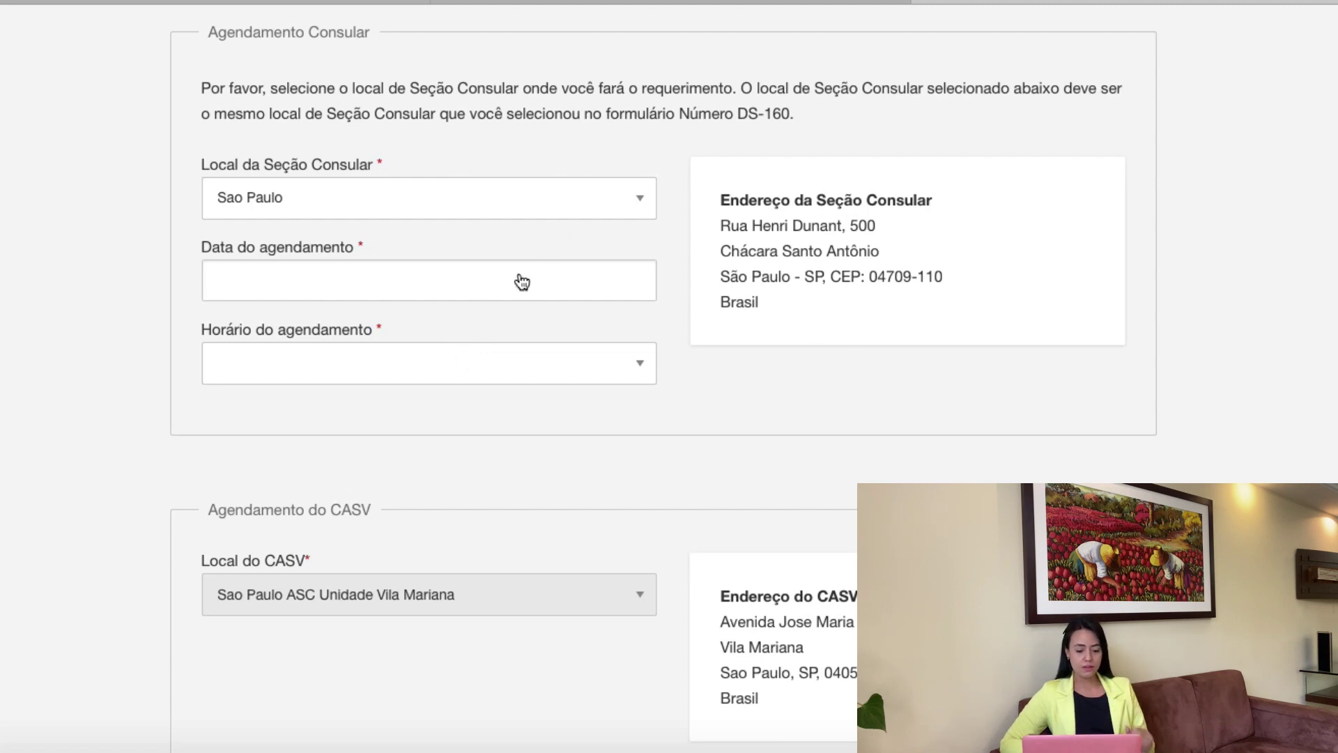
# Switch the consular section to Brasilia and examine its appointment dates from November 2021 through August 2022
pyautogui.click(562, 182)
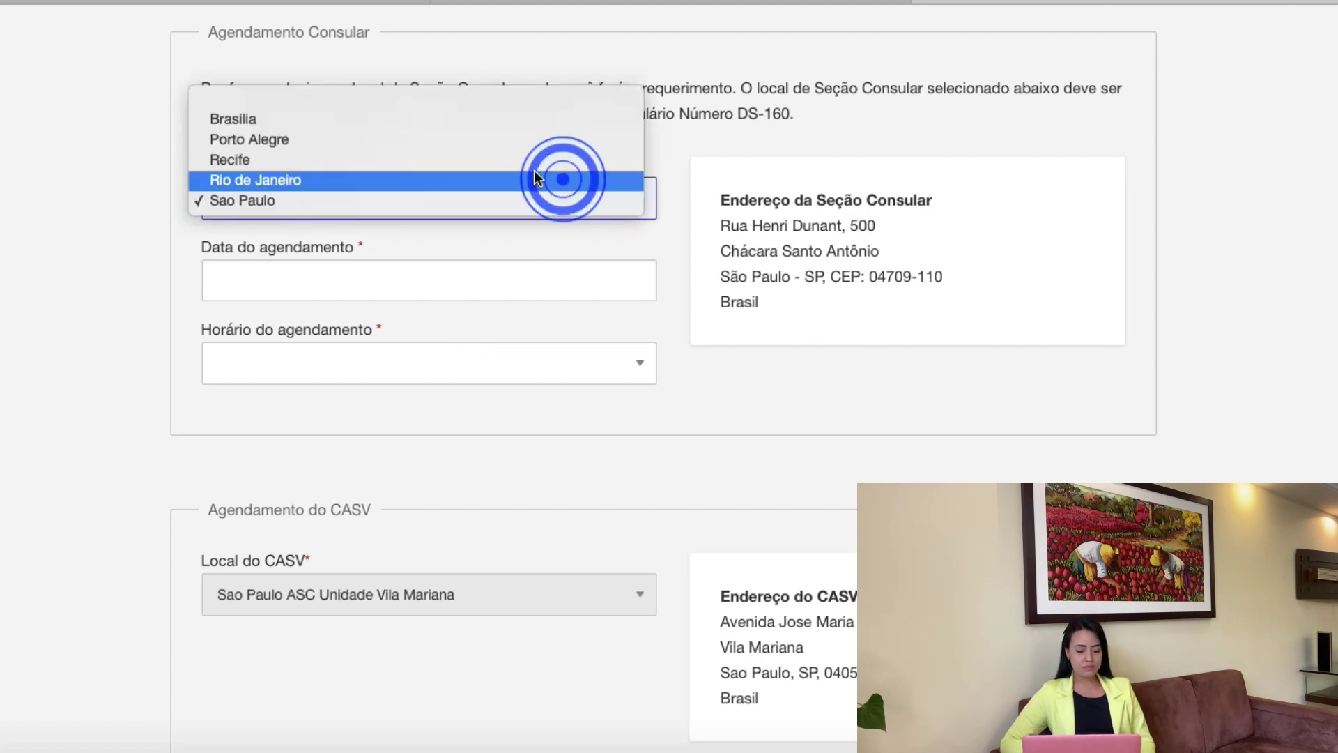
pyautogui.click(446, 124)
pyautogui.click(345, 279)
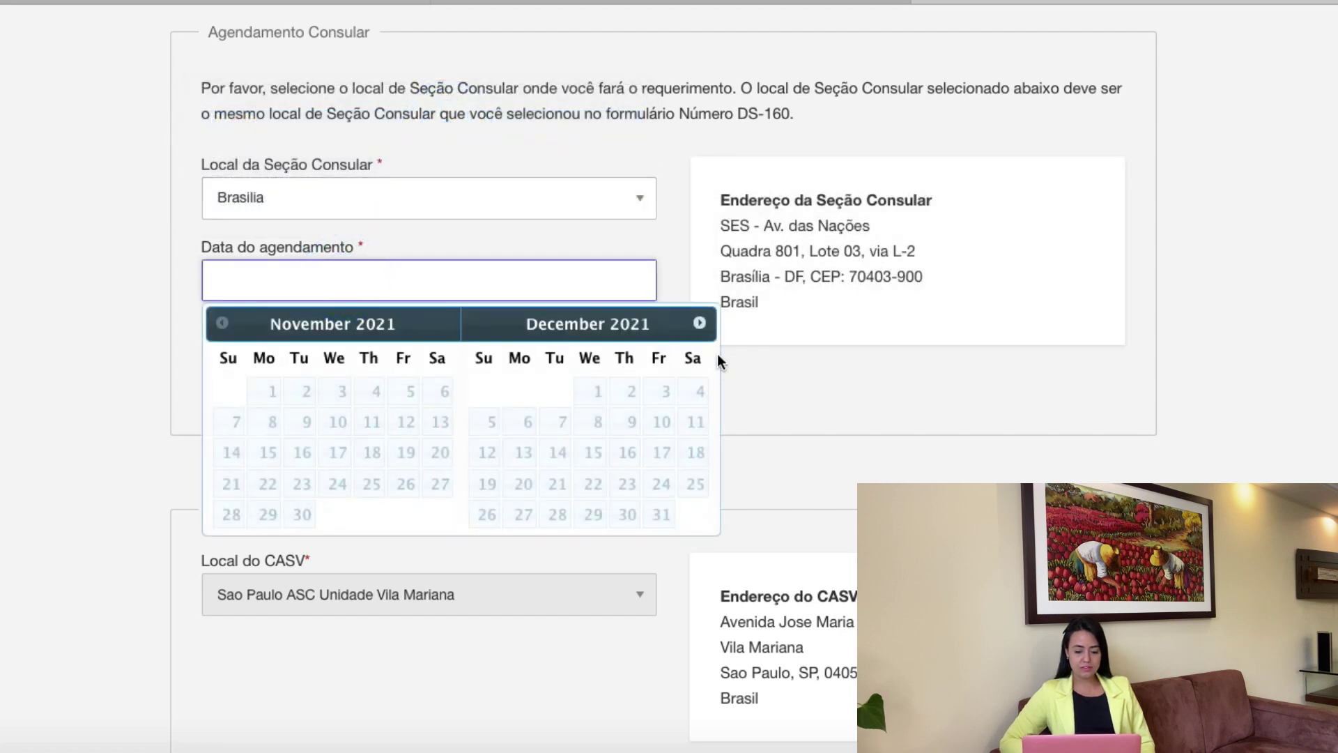
pyautogui.click(700, 324)
pyautogui.click(699, 324)
pyautogui.click(700, 324)
pyautogui.click(700, 324)
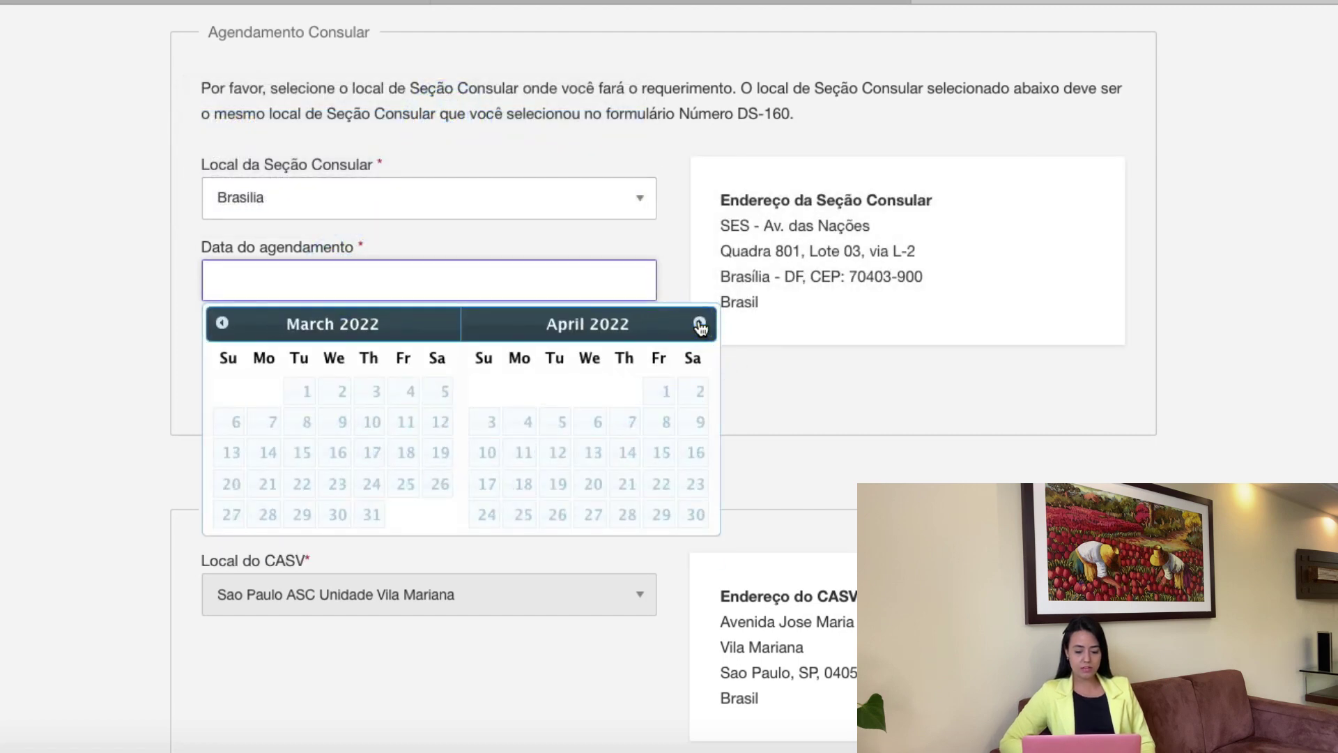
pyautogui.click(700, 324)
pyautogui.click(700, 324)
pyautogui.click(700, 324)
pyautogui.click(700, 325)
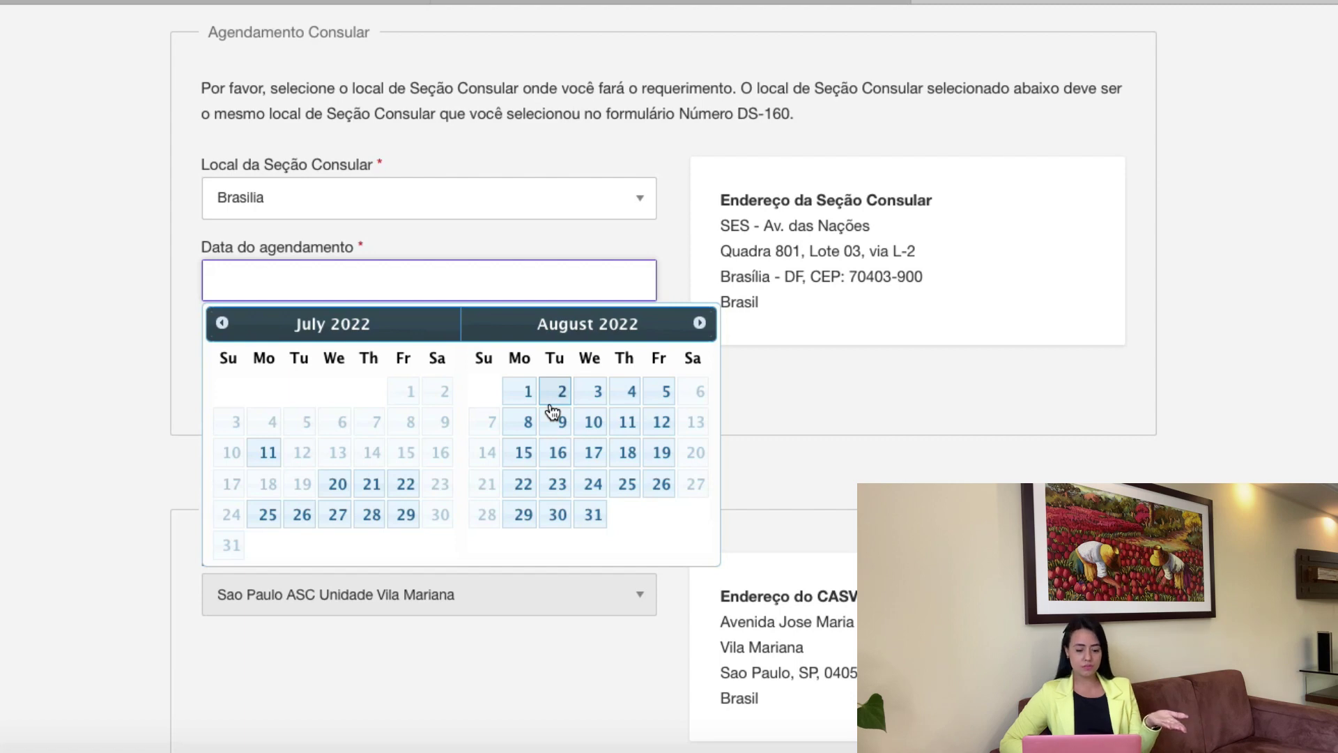
# Continue examining the Brasilia appointment dates from September 2022 past January 2023
pyautogui.click(700, 322)
pyautogui.click(700, 322)
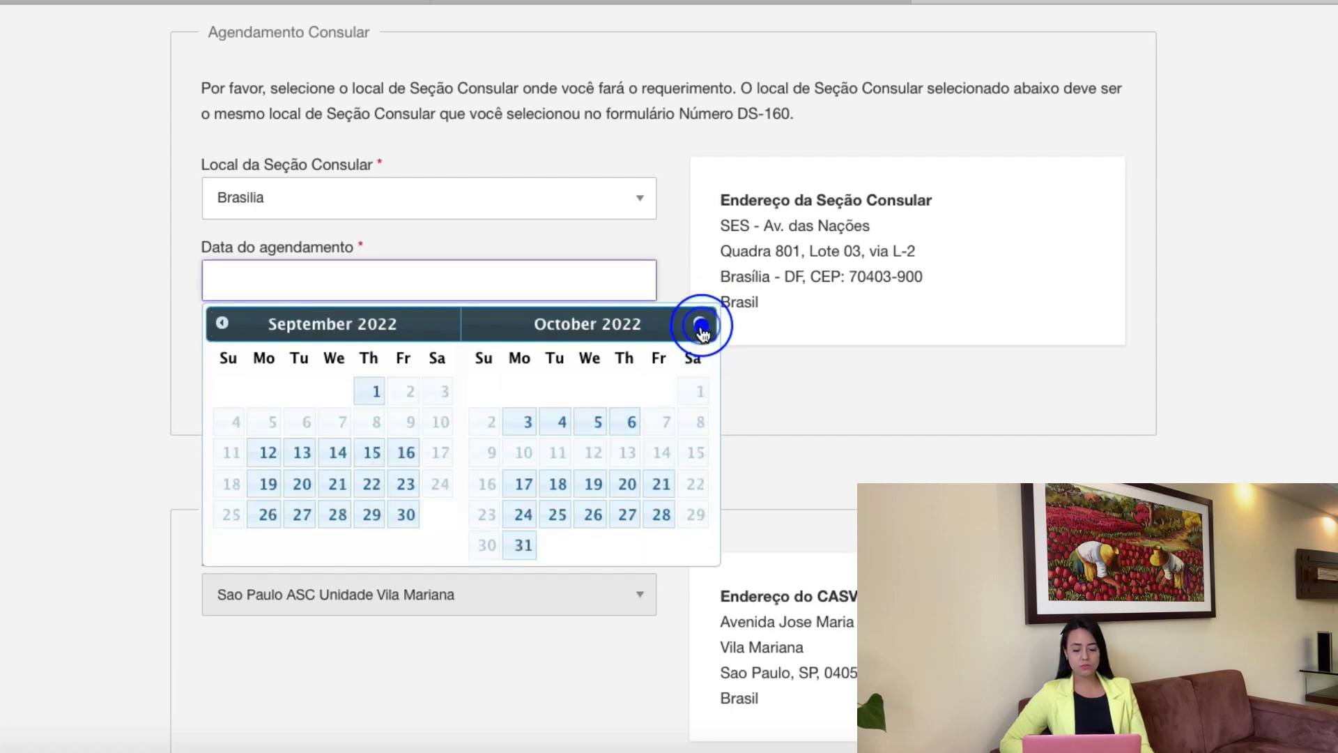
pyautogui.click(700, 322)
pyautogui.click(700, 324)
pyautogui.click(701, 325)
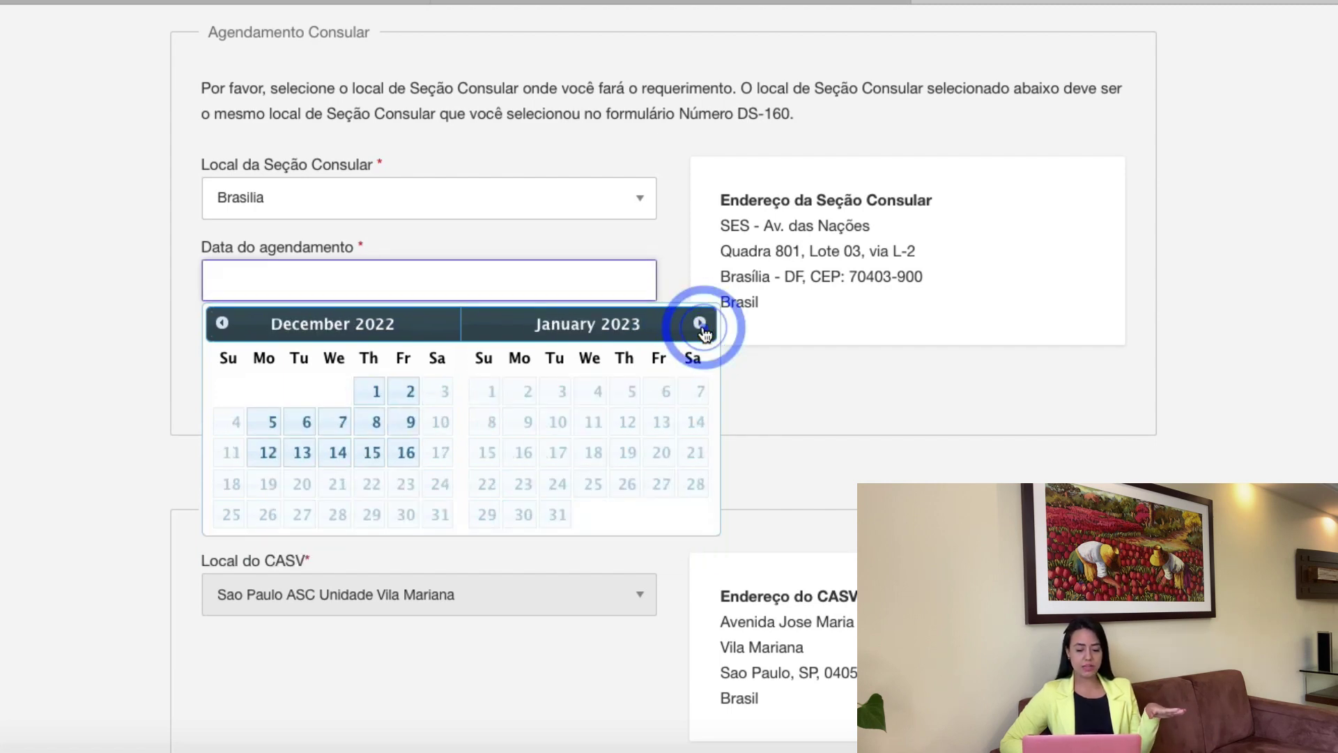
pyautogui.click(701, 324)
pyautogui.click(700, 324)
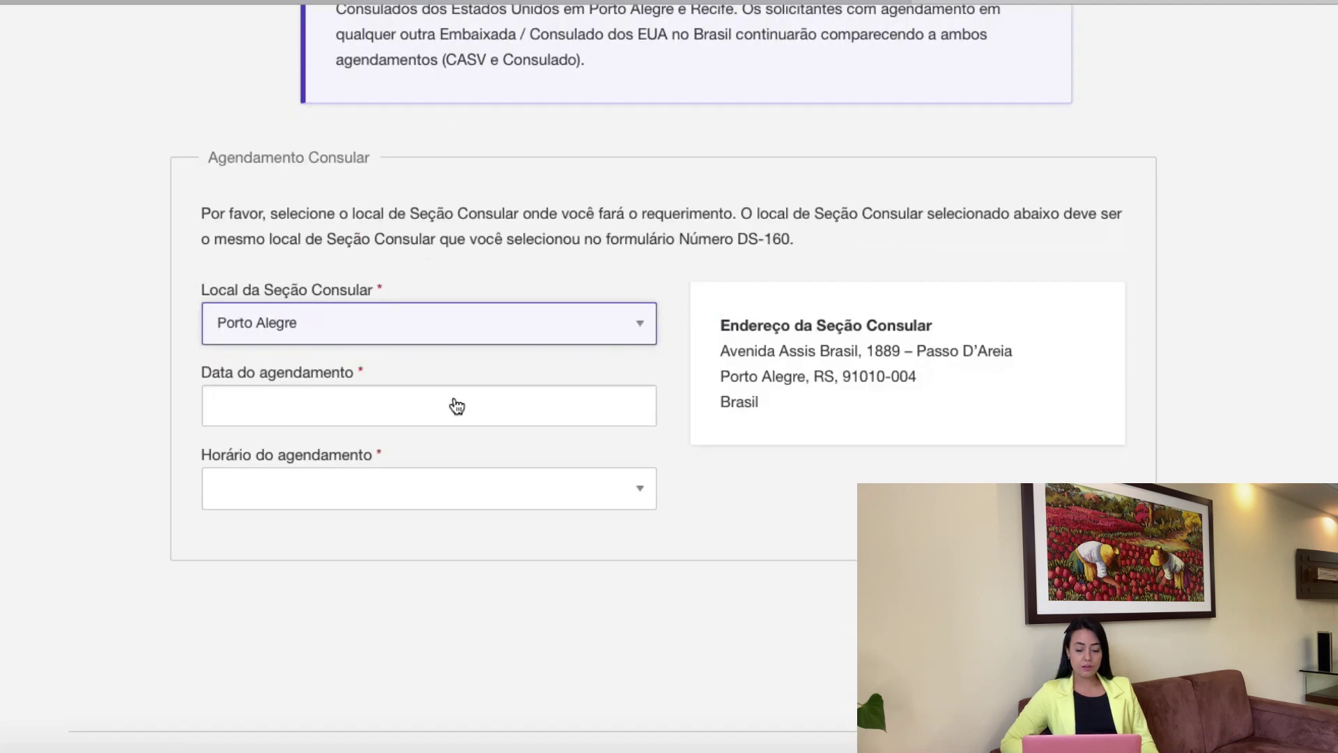
# Examine the Porto Alegre appointment calendar month by month through July 2023
pyautogui.click(448, 401)
pyautogui.click(700, 448)
pyautogui.click(699, 449)
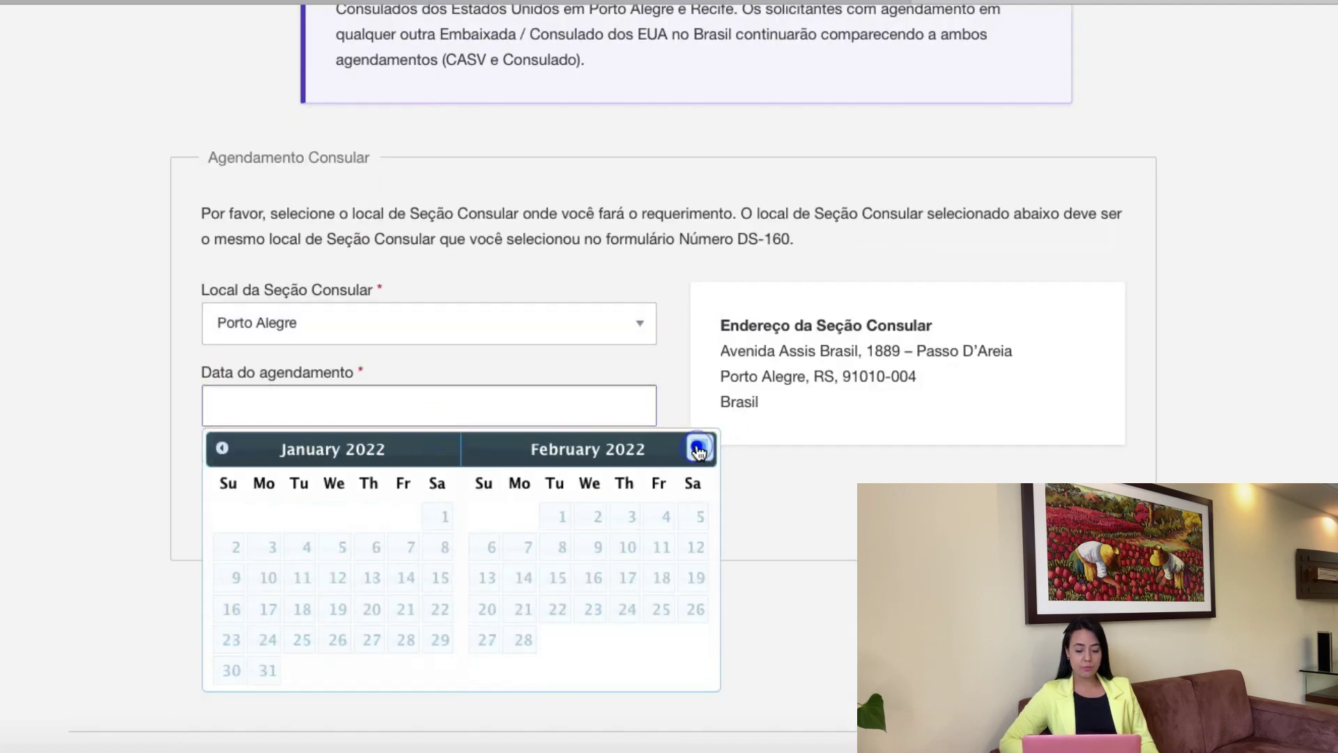
pyautogui.click(700, 450)
pyautogui.click(699, 449)
pyautogui.click(700, 450)
pyautogui.click(699, 450)
pyautogui.click(700, 450)
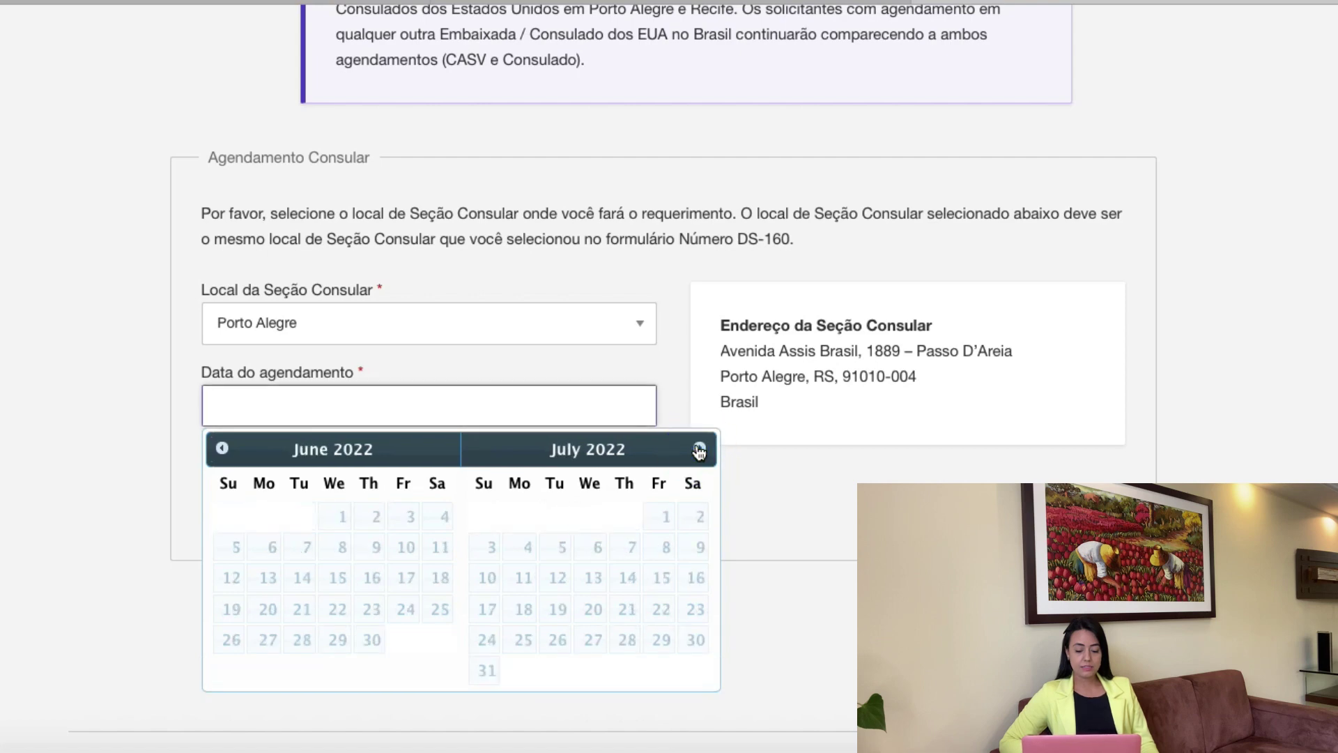
pyautogui.click(699, 449)
pyautogui.click(699, 449)
pyautogui.click(699, 450)
pyautogui.click(700, 450)
pyautogui.click(699, 450)
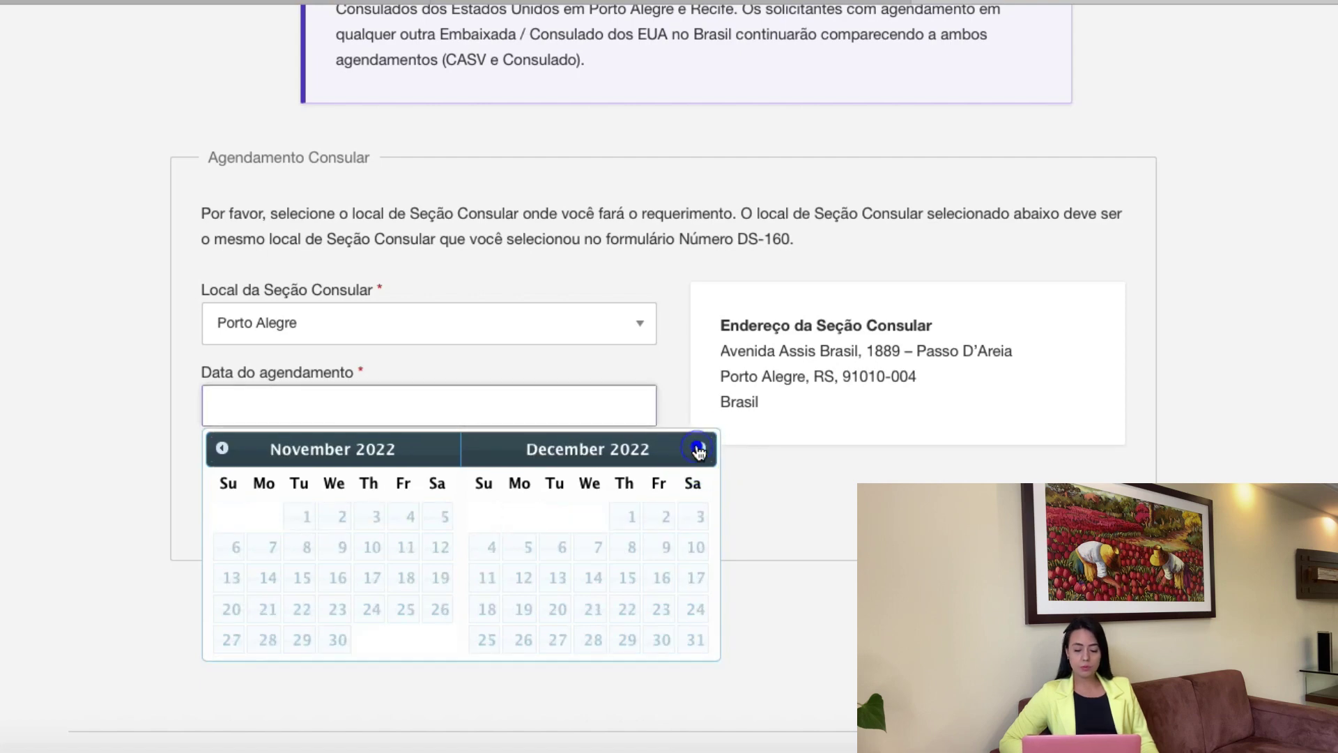
pyautogui.click(699, 449)
pyautogui.click(699, 449)
pyautogui.click(699, 450)
pyautogui.click(699, 450)
pyautogui.click(700, 449)
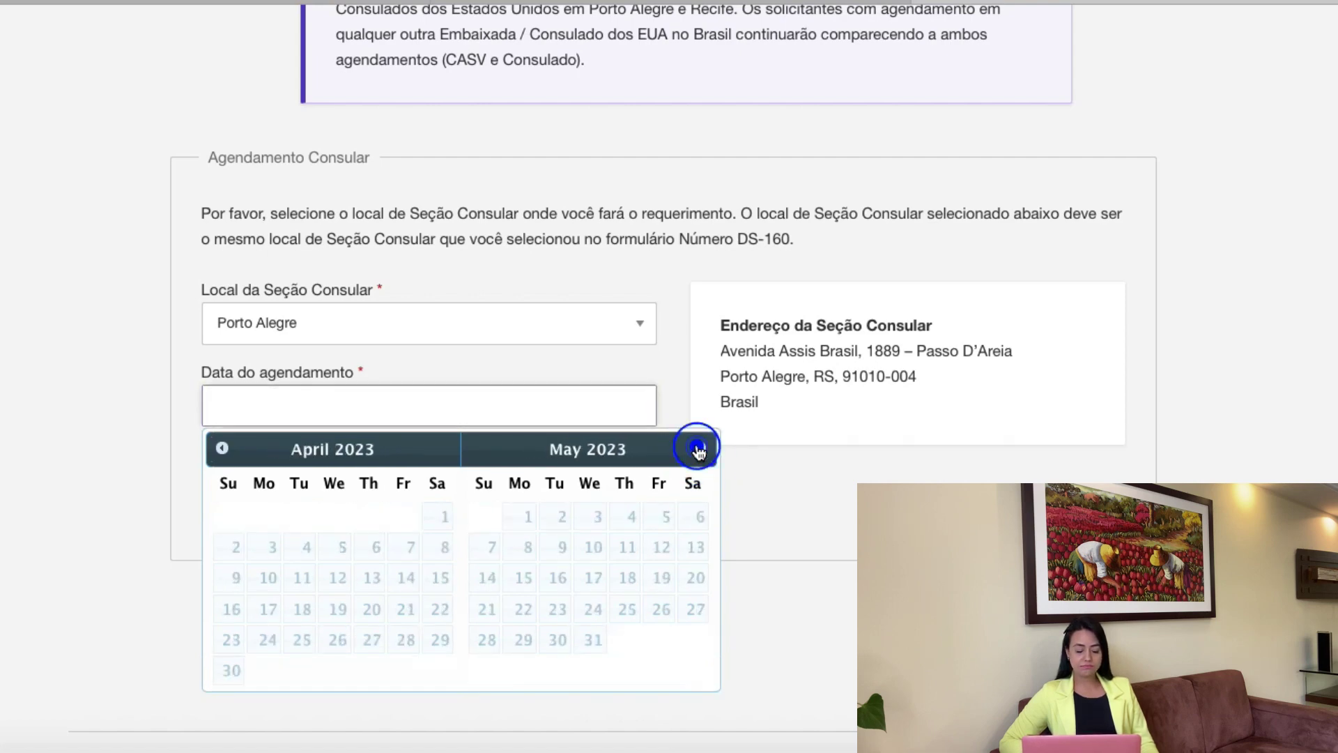
pyautogui.click(699, 449)
pyautogui.click(699, 450)
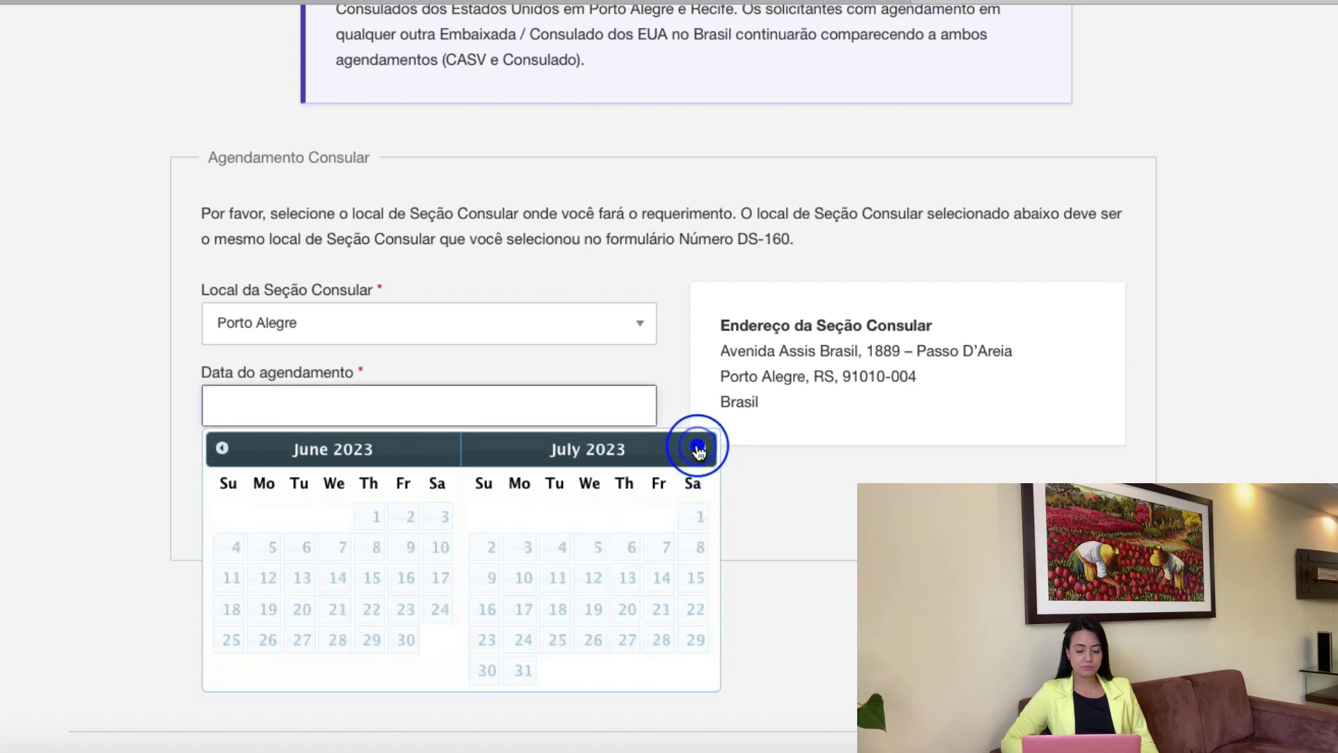
# Switch the consular section to Recife and examine its appointment dates through July 2022
pyautogui.click(432, 320)
pyautogui.click(379, 347)
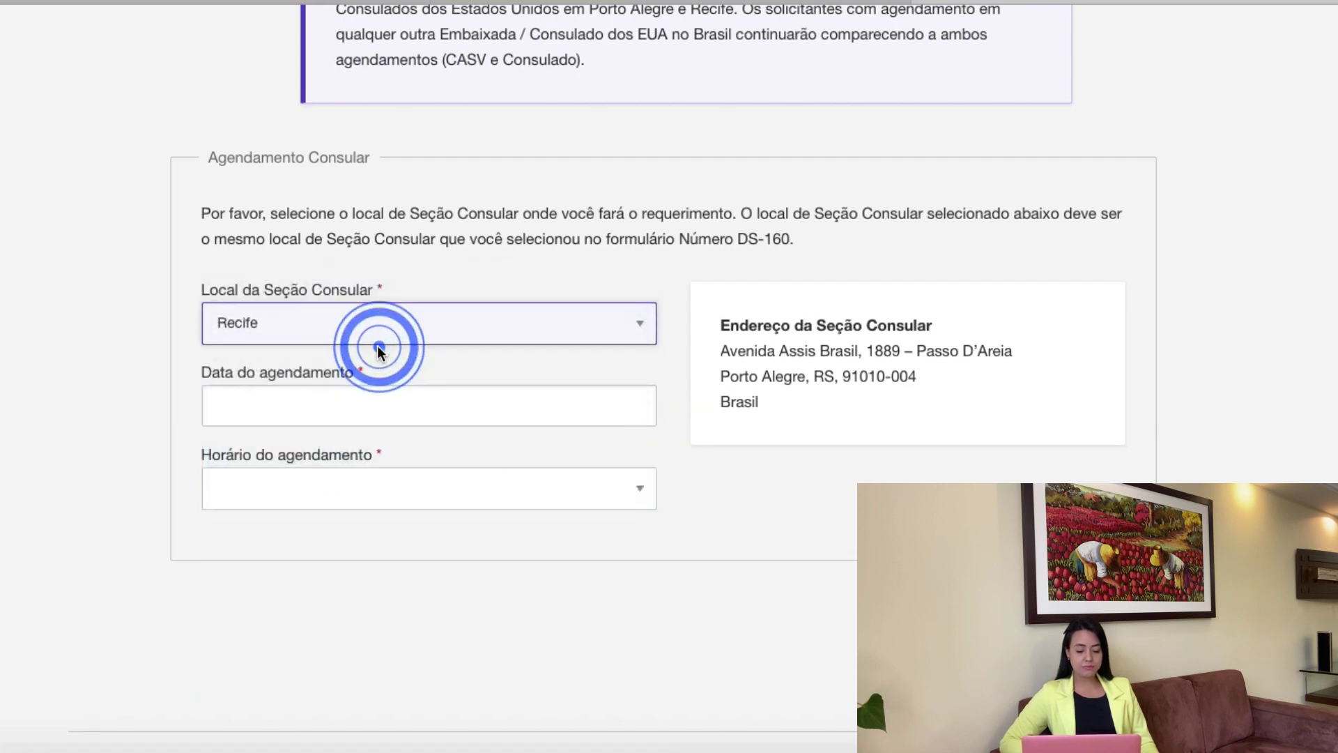
pyautogui.click(411, 406)
pyautogui.click(698, 447)
pyautogui.click(699, 446)
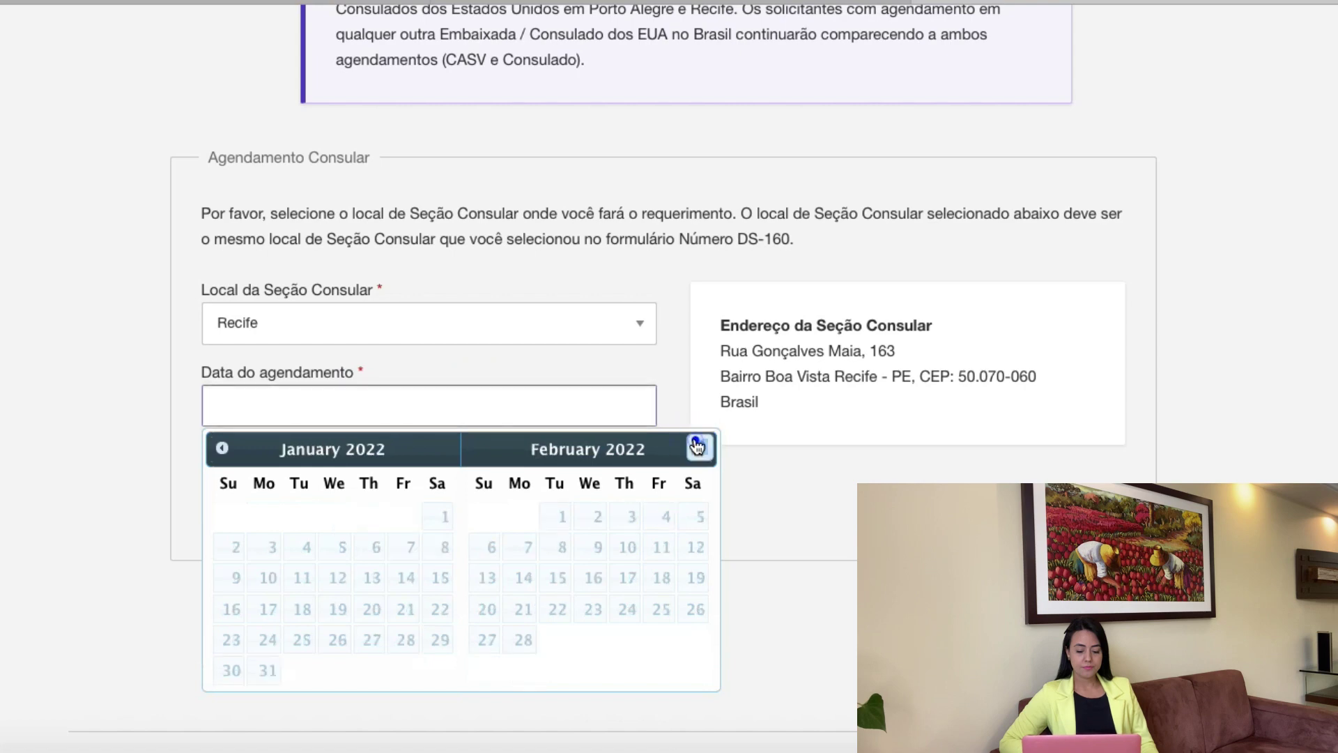
pyautogui.click(697, 446)
pyautogui.click(698, 446)
pyautogui.click(697, 446)
pyautogui.click(697, 446)
pyautogui.click(698, 446)
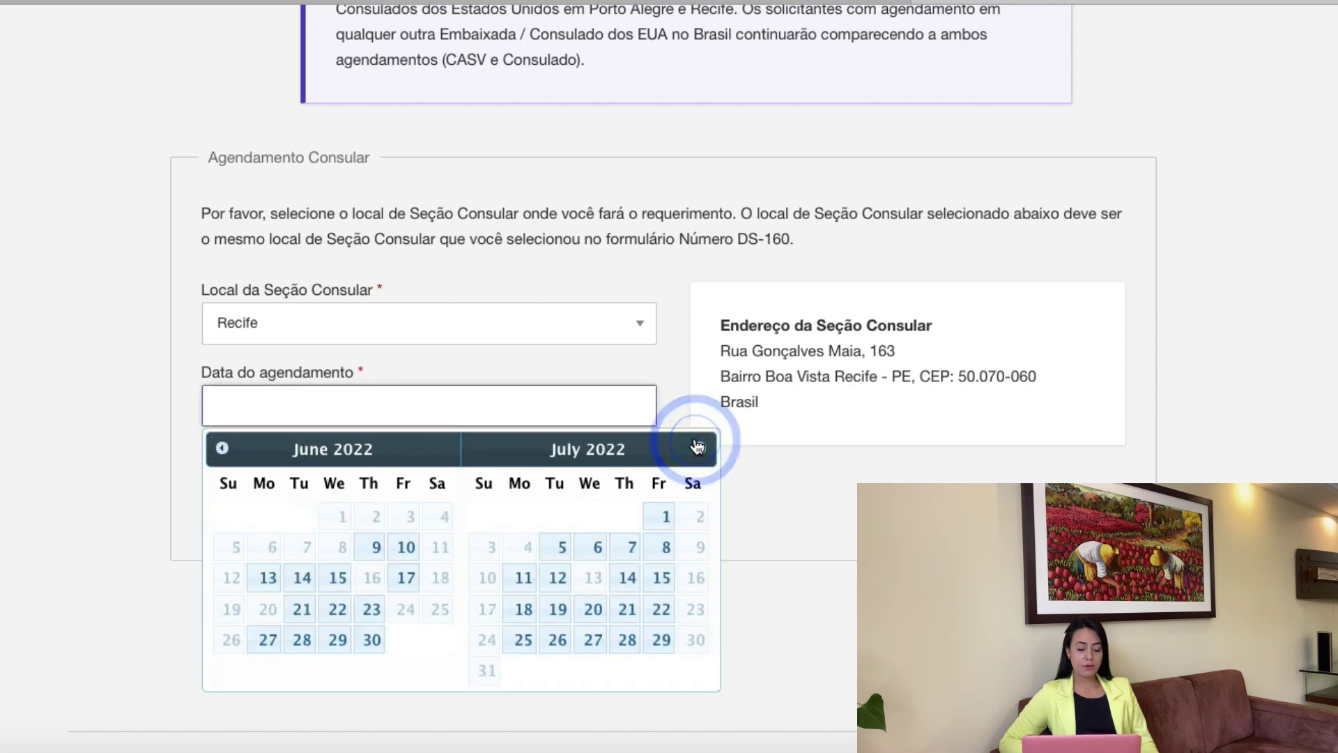
# Recheck Recife's May 2022 calendar and examine the following months past October 2022
pyautogui.click(224, 446)
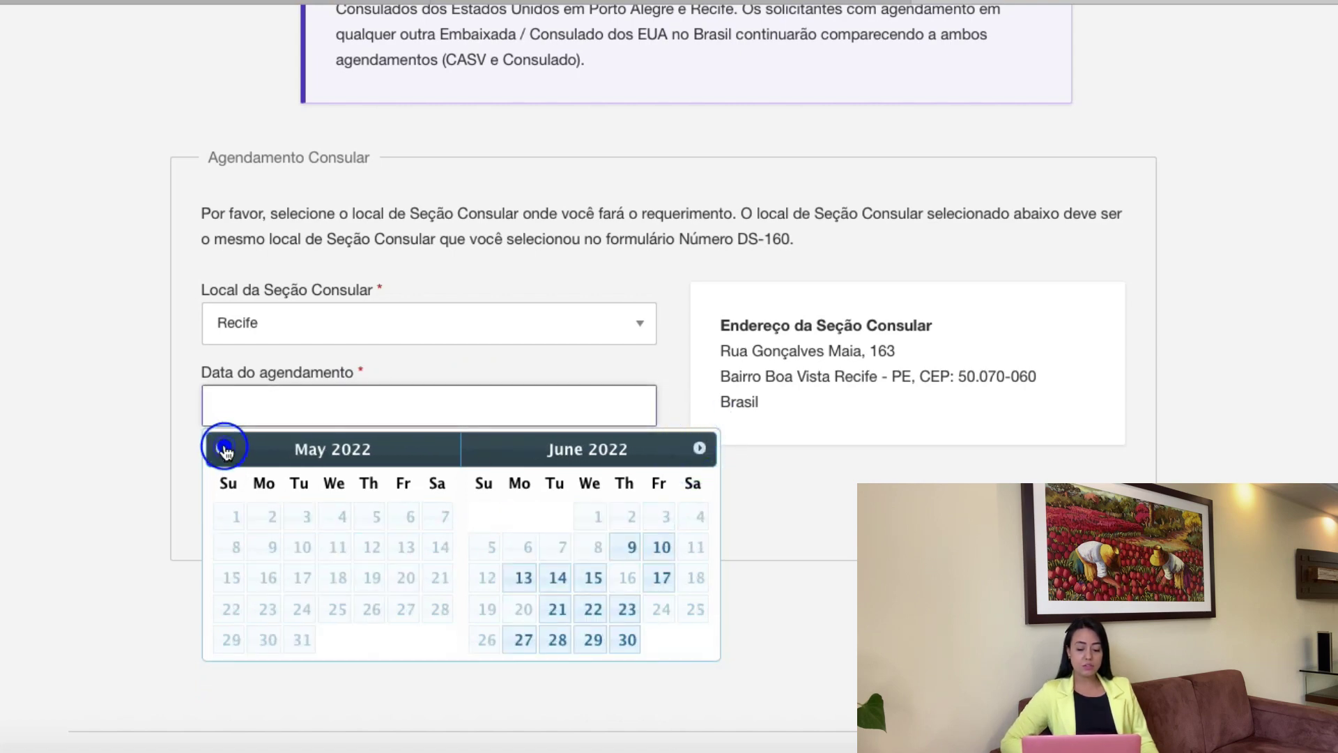
pyautogui.click(702, 449)
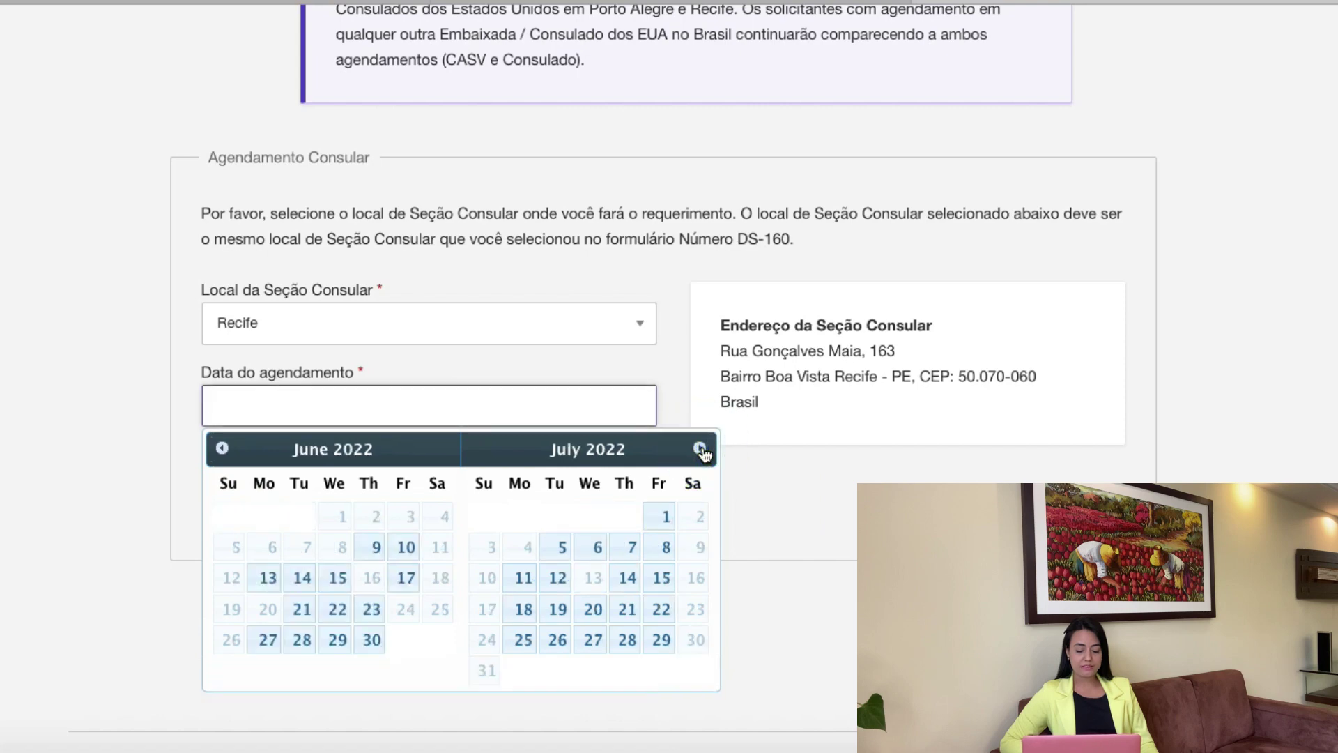
pyautogui.click(703, 449)
pyautogui.click(702, 449)
pyautogui.click(701, 449)
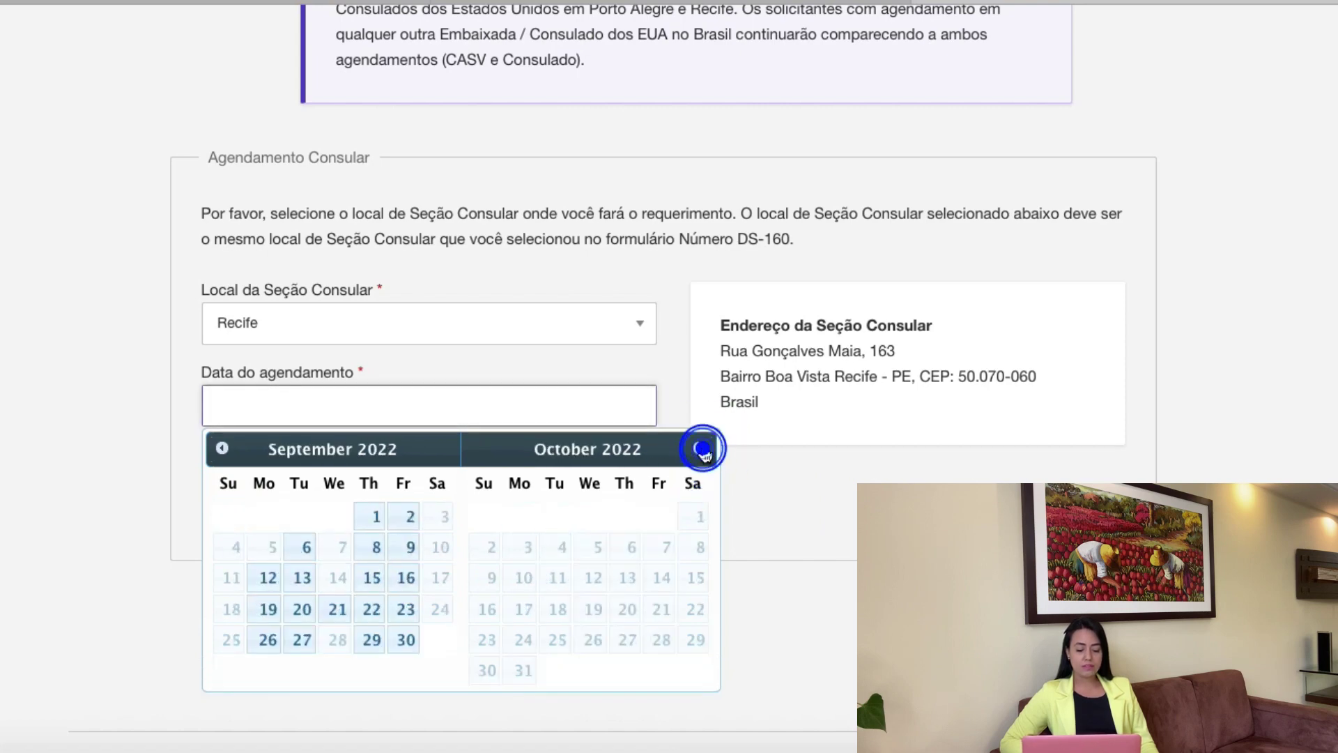
pyautogui.click(701, 449)
pyautogui.click(701, 448)
pyautogui.click(701, 448)
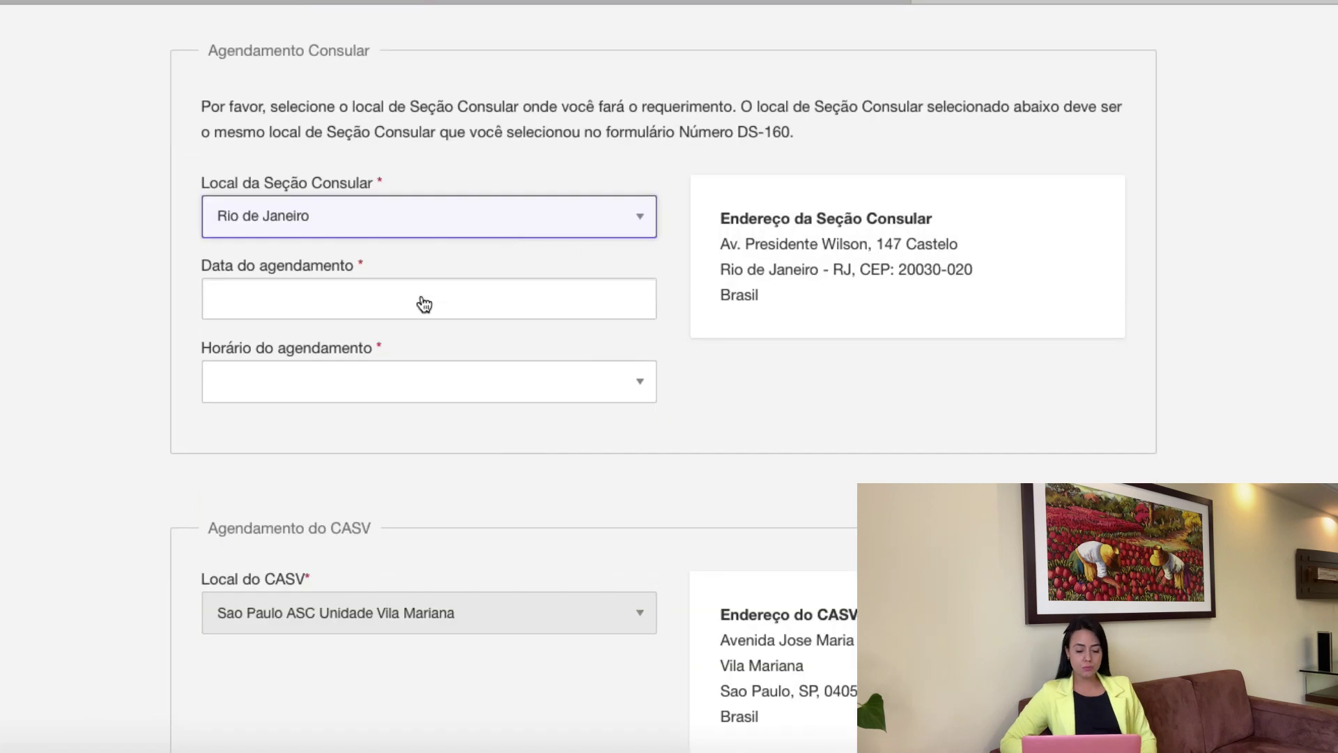
# Examine the Rio de Janeiro appointment calendar month by month through December 2022
pyautogui.click(424, 305)
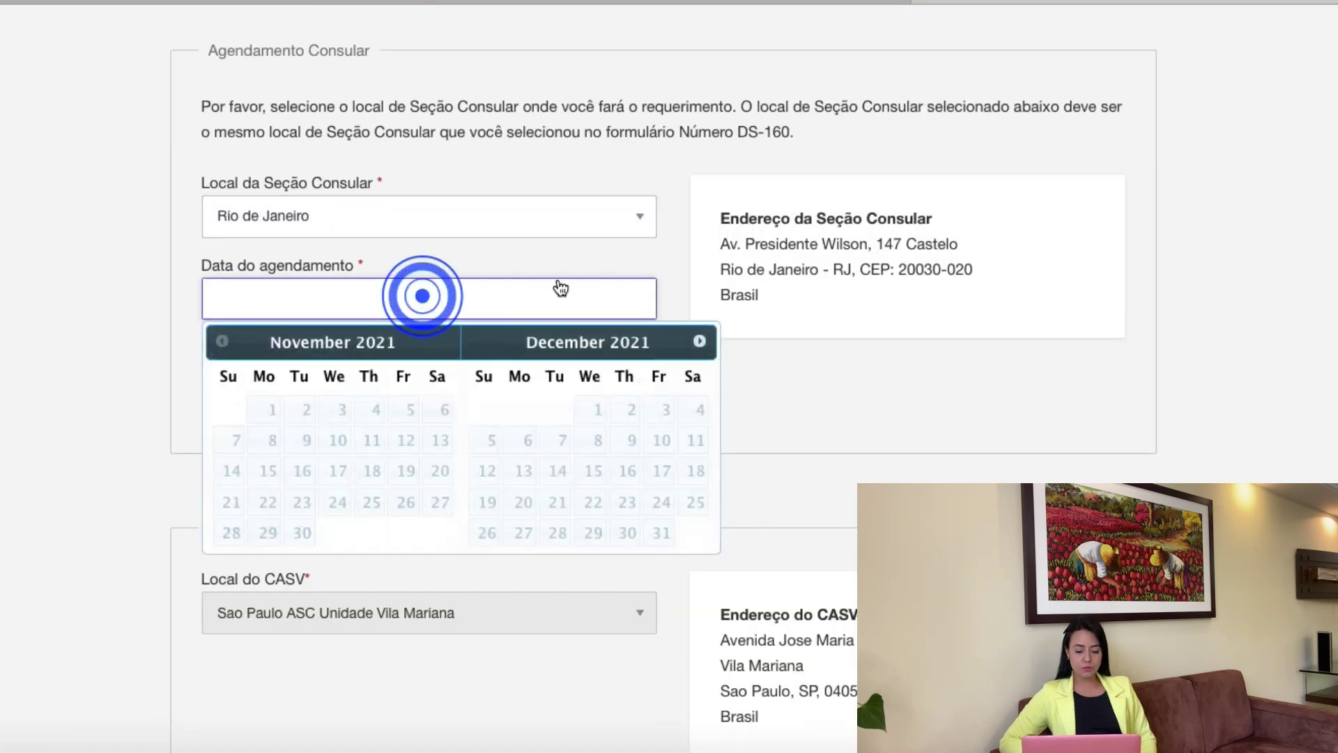
pyautogui.click(697, 342)
pyautogui.click(697, 342)
pyautogui.click(691, 342)
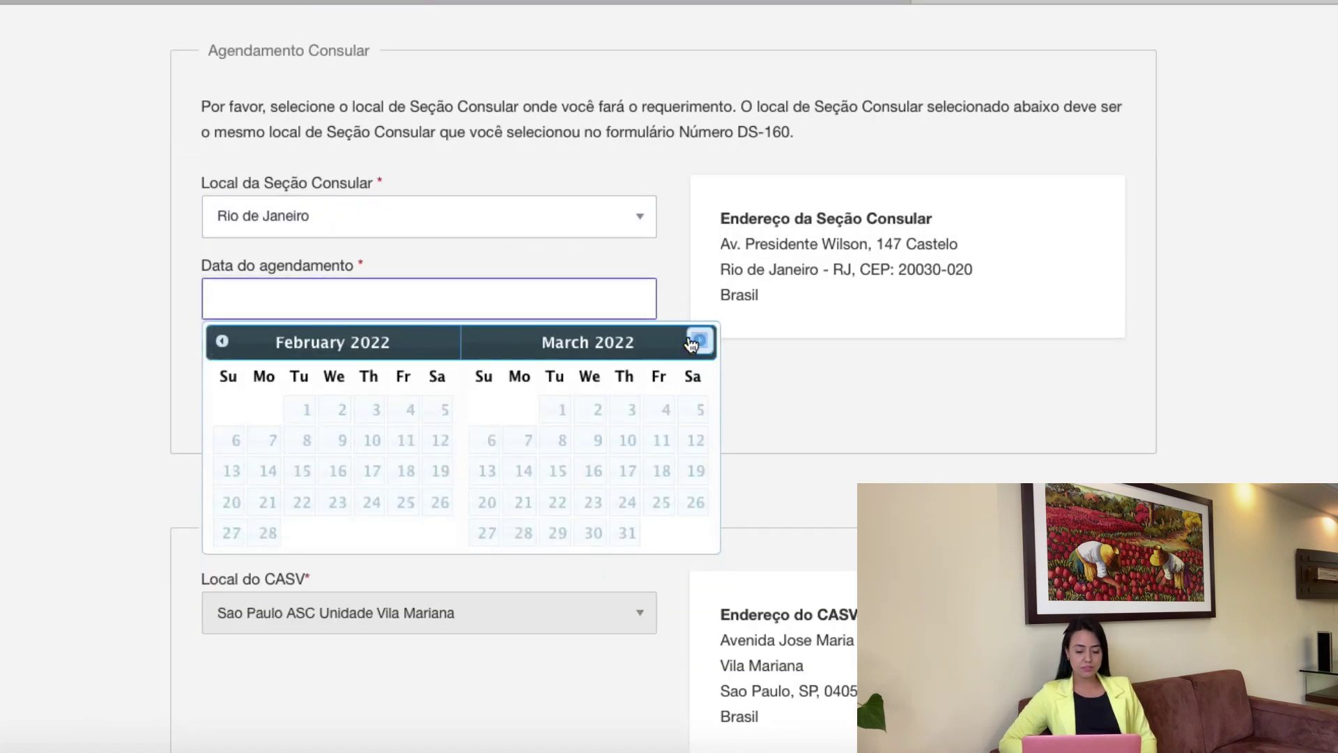
pyautogui.click(691, 343)
pyautogui.click(692, 342)
pyautogui.click(691, 342)
pyautogui.click(691, 343)
pyautogui.click(692, 342)
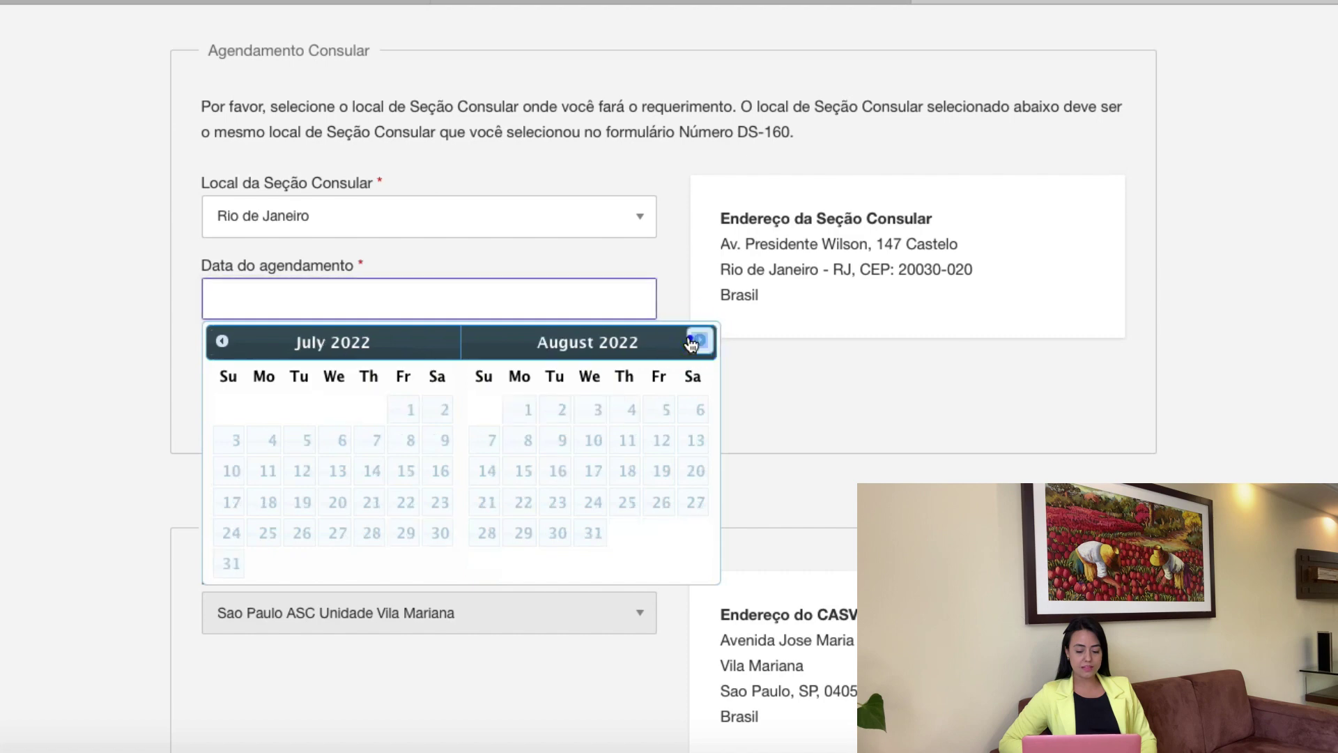
pyautogui.click(692, 342)
pyautogui.click(692, 342)
pyautogui.click(692, 342)
pyautogui.click(691, 343)
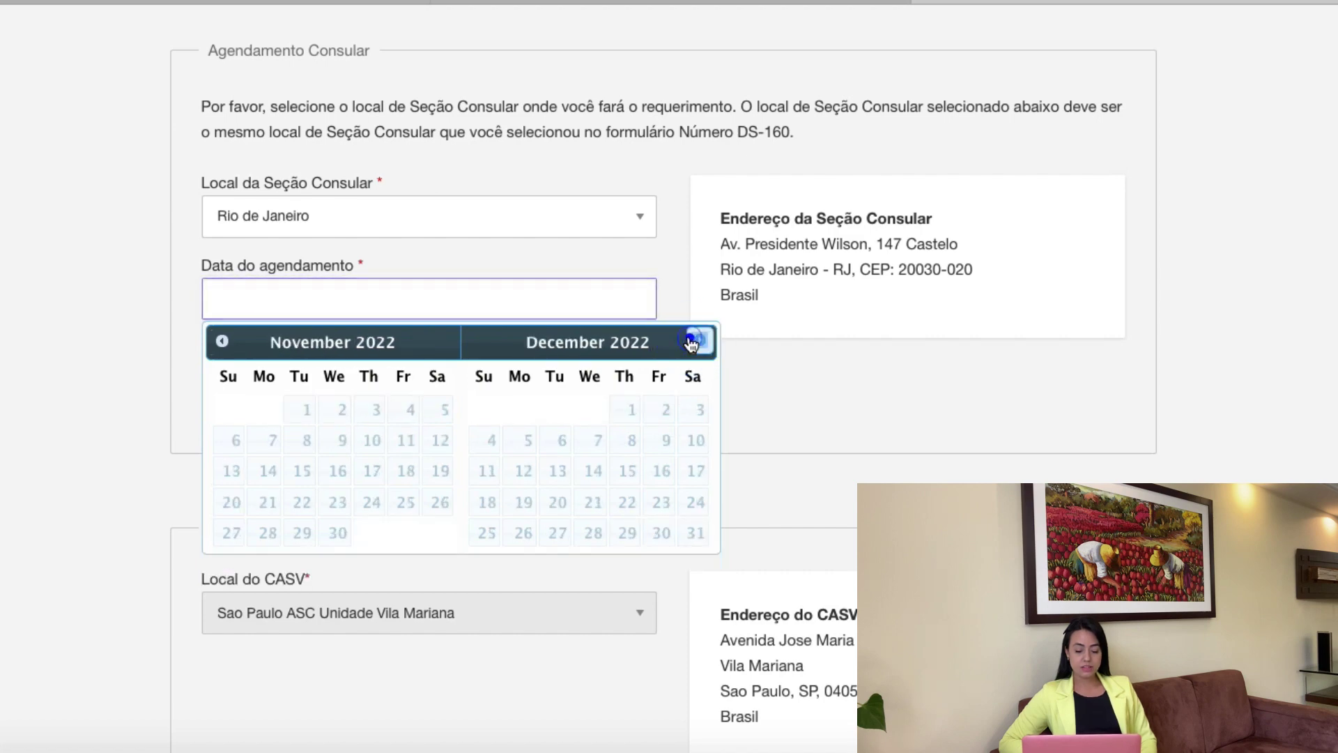
# Continue examining the Rio de Janeiro appointment dates through October 2023
pyautogui.click(691, 342)
pyautogui.click(691, 342)
pyautogui.click(691, 342)
pyautogui.click(691, 343)
pyautogui.click(692, 342)
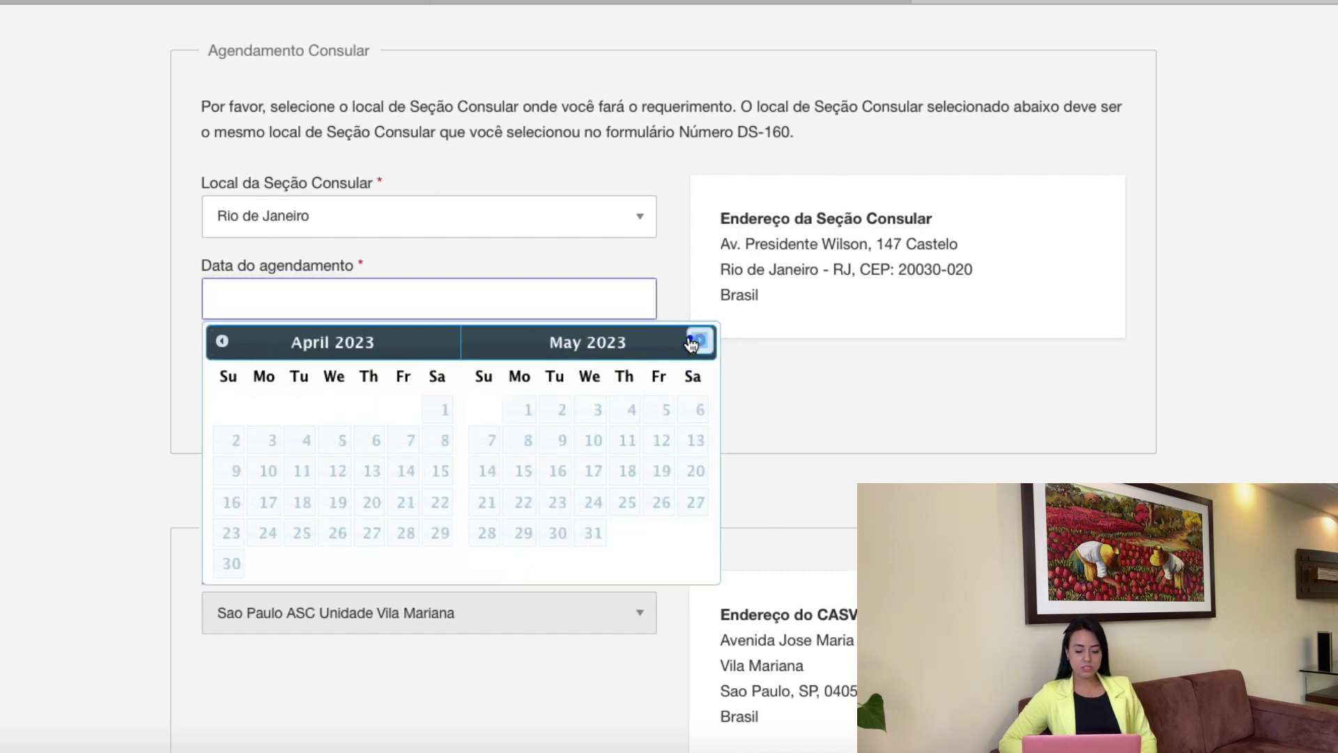
pyautogui.click(692, 342)
pyautogui.click(691, 342)
pyautogui.click(692, 342)
pyautogui.click(692, 342)
pyautogui.click(691, 343)
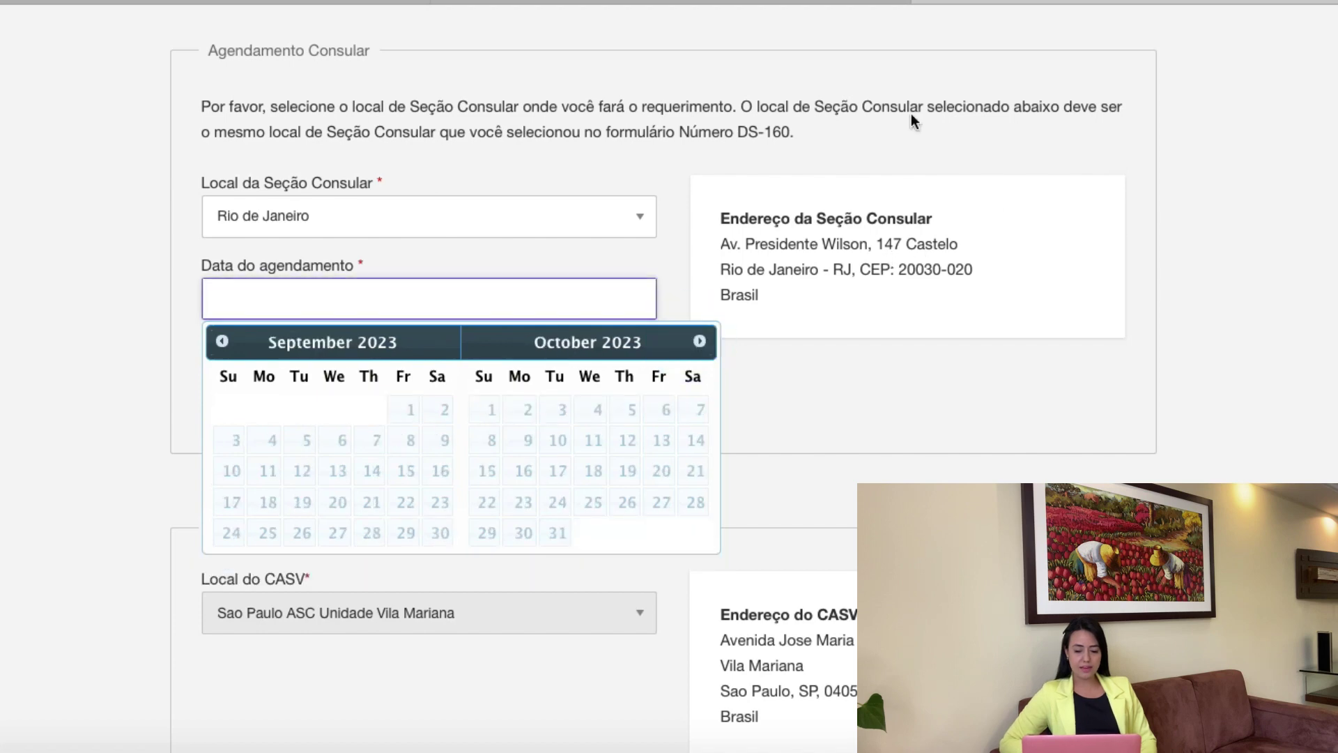
# Set the consular section to Rio de Janeiro again and recheck its appointment dates through October 2022
pyautogui.click(511, 218)
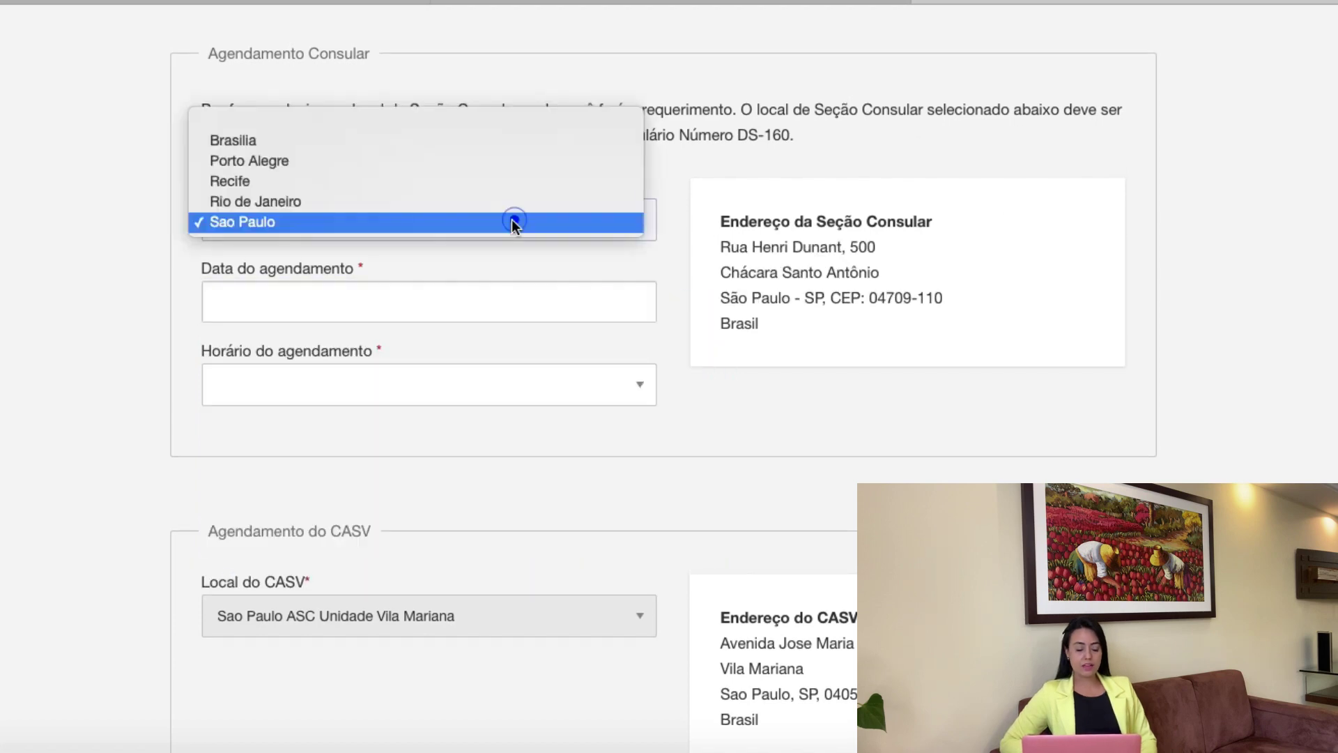
pyautogui.click(459, 205)
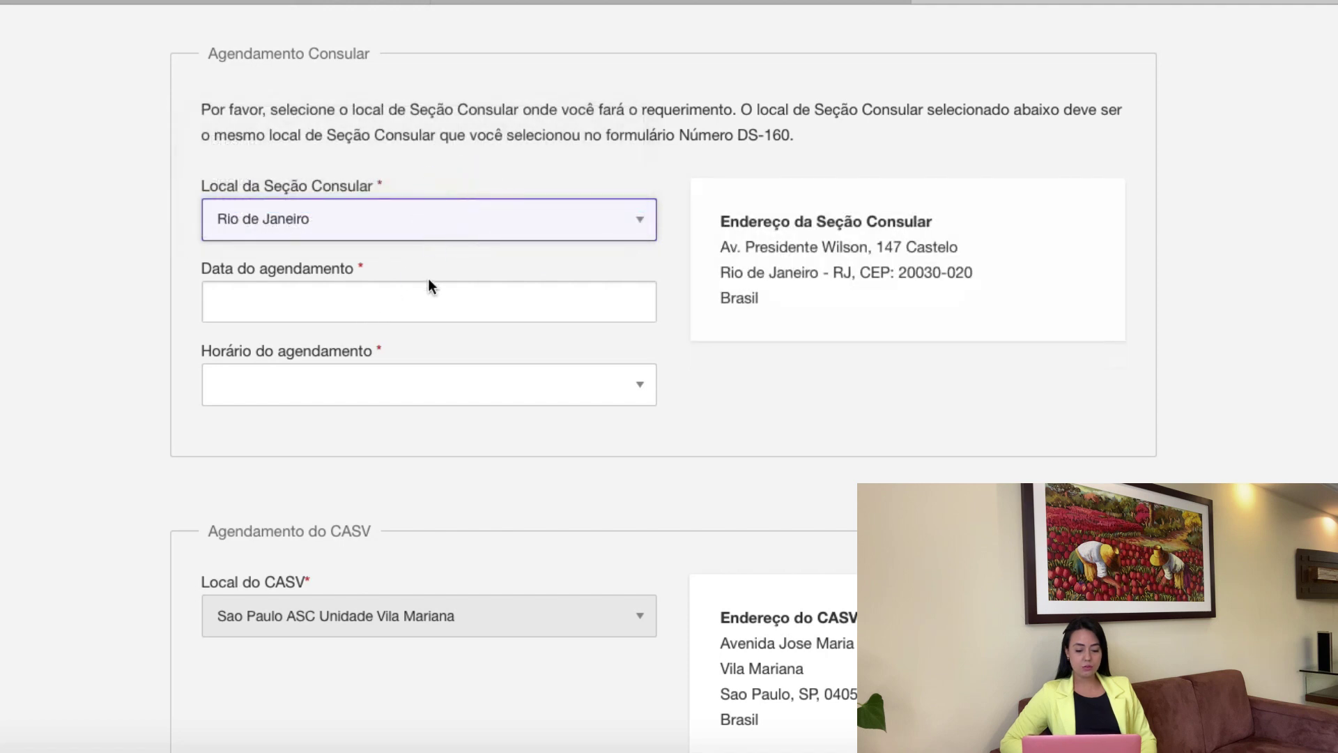
pyautogui.click(421, 302)
pyautogui.click(700, 344)
pyautogui.click(699, 344)
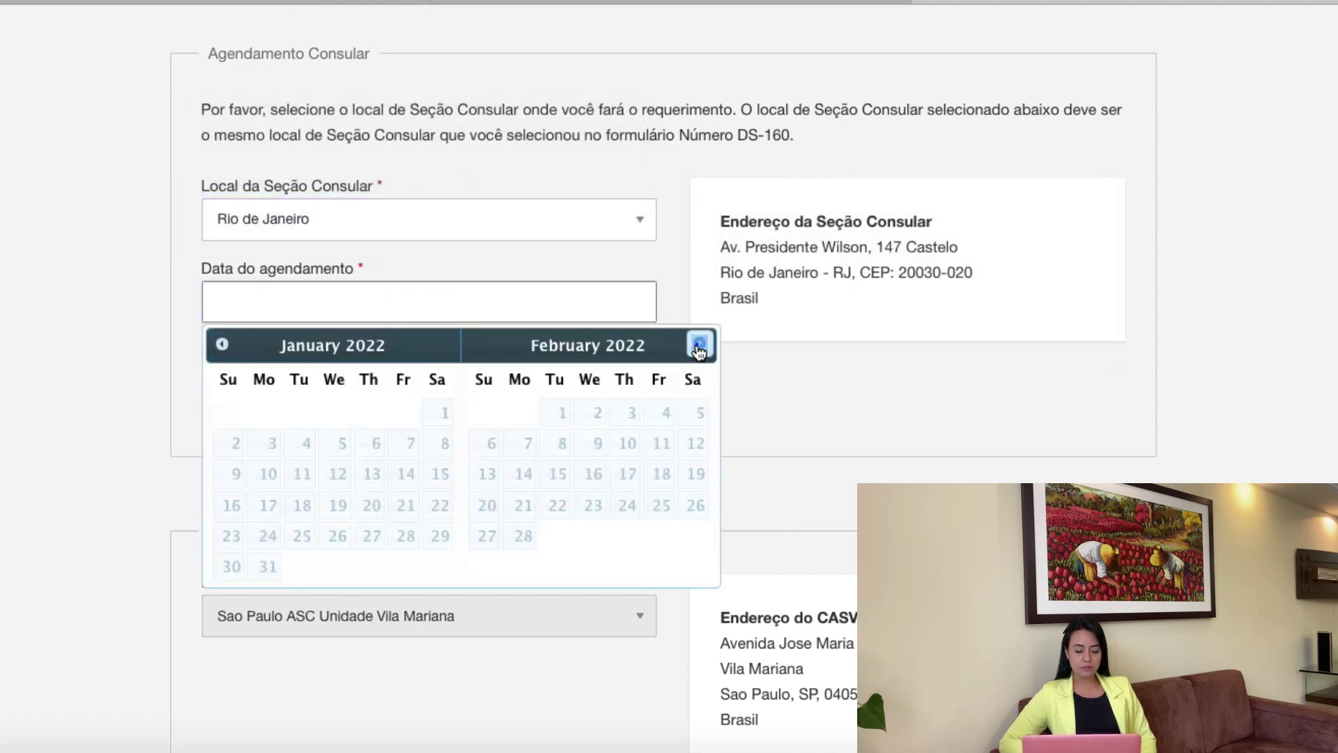
pyautogui.click(699, 344)
pyautogui.click(699, 344)
pyautogui.click(699, 344)
pyautogui.click(699, 345)
pyautogui.click(699, 344)
pyautogui.click(699, 344)
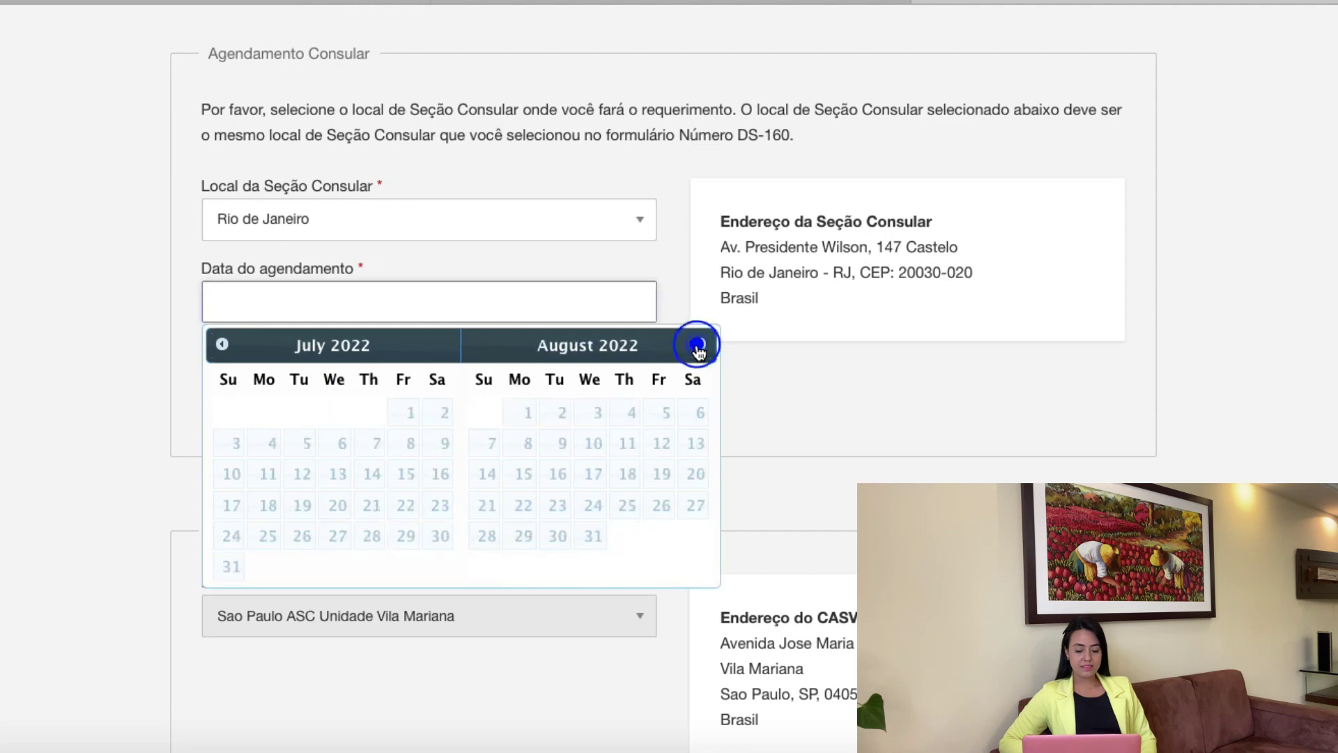
pyautogui.click(698, 345)
pyautogui.click(699, 344)
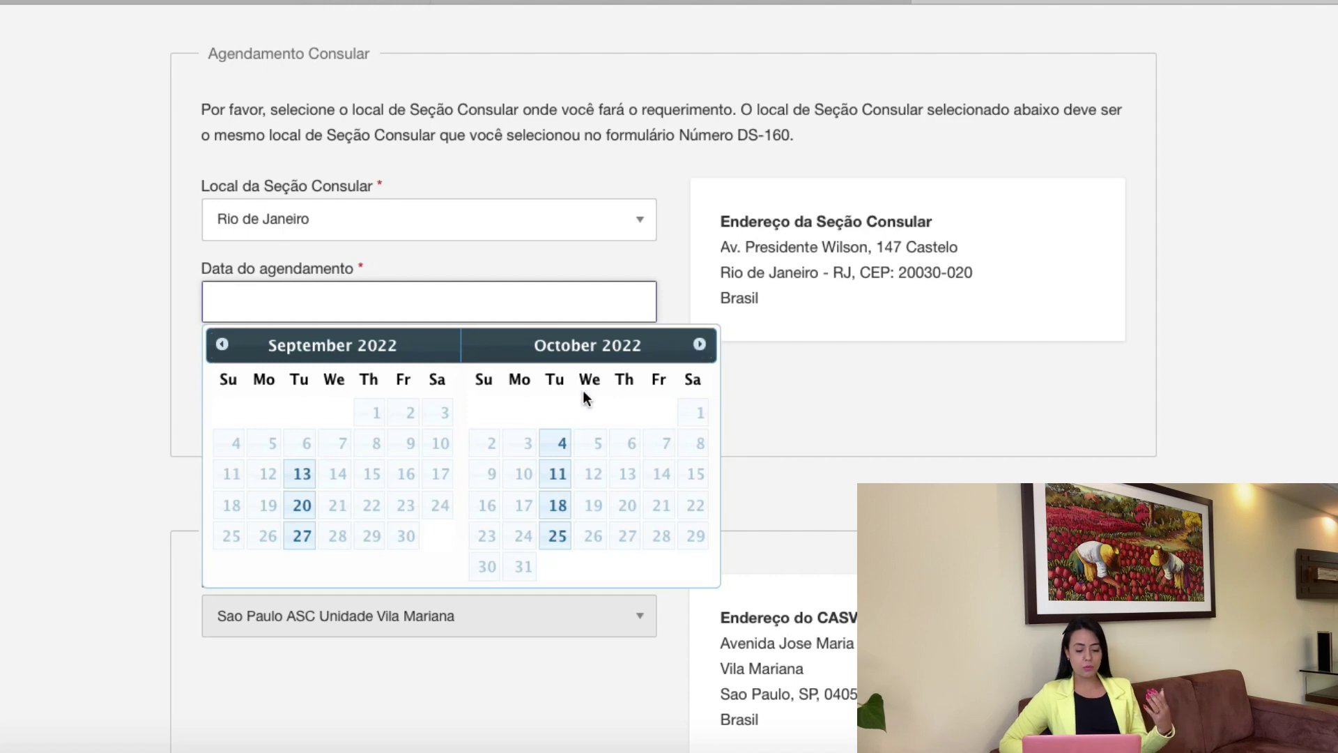
# Continue rechecking the Rio de Janeiro appointment dates from November 2022 through May 2023
pyautogui.click(701, 344)
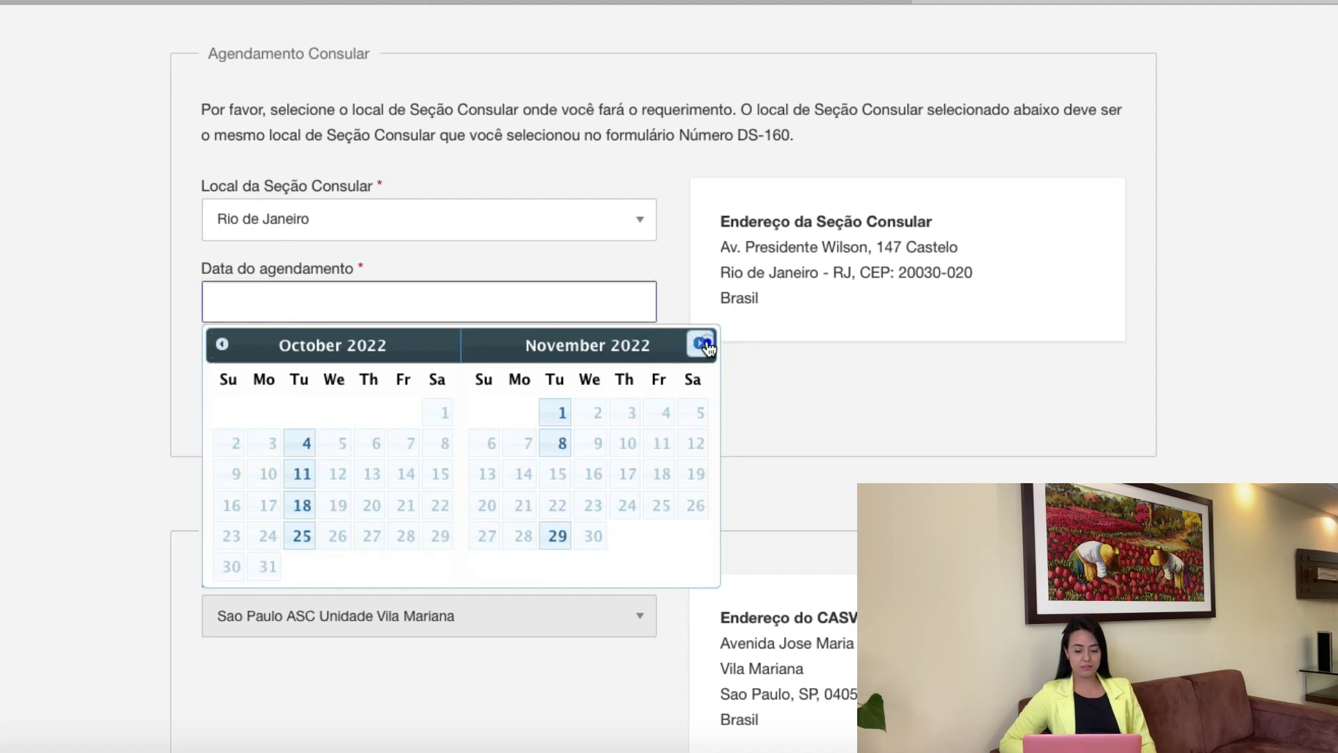
pyautogui.click(702, 344)
pyautogui.click(701, 343)
pyautogui.click(701, 344)
pyautogui.click(701, 344)
pyautogui.click(701, 344)
pyautogui.click(702, 343)
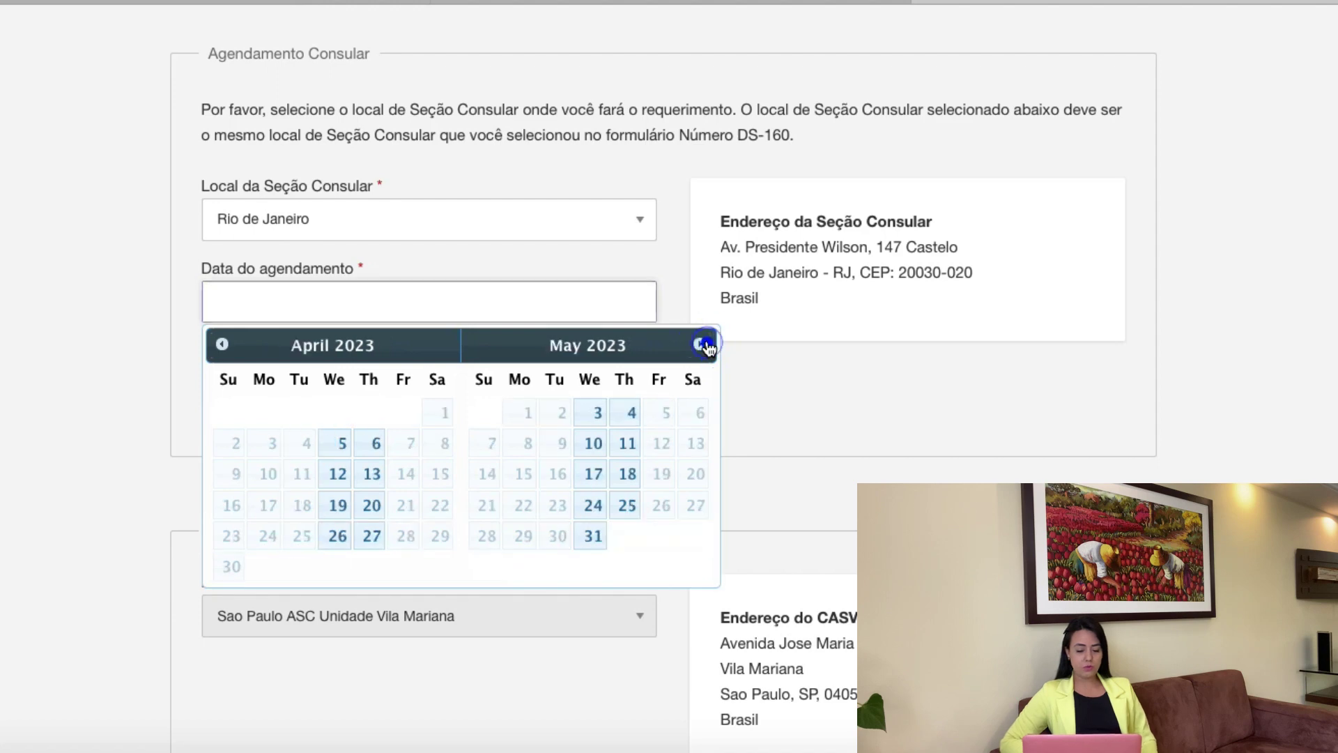
# Switch the consular section to Sao Paulo and examine its appointment dates through September 2022
pyautogui.click(452, 220)
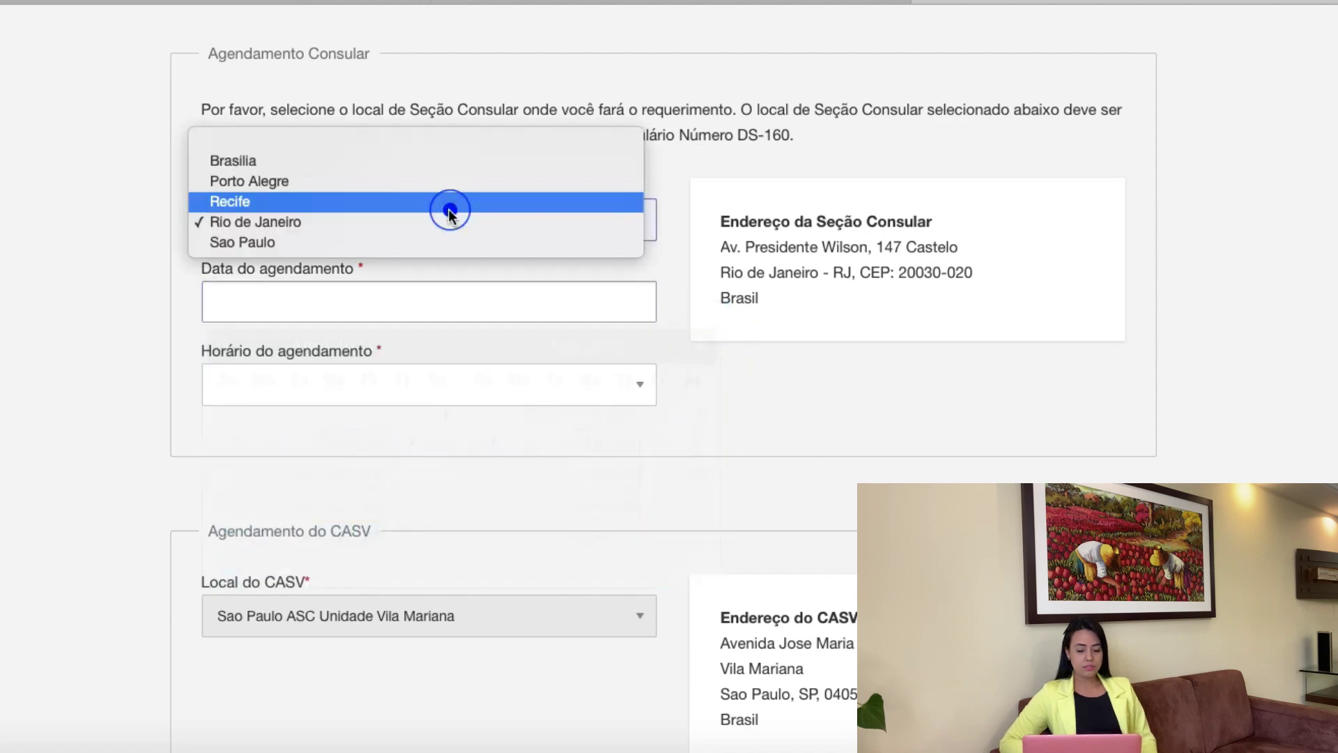
pyautogui.click(383, 236)
pyautogui.click(388, 300)
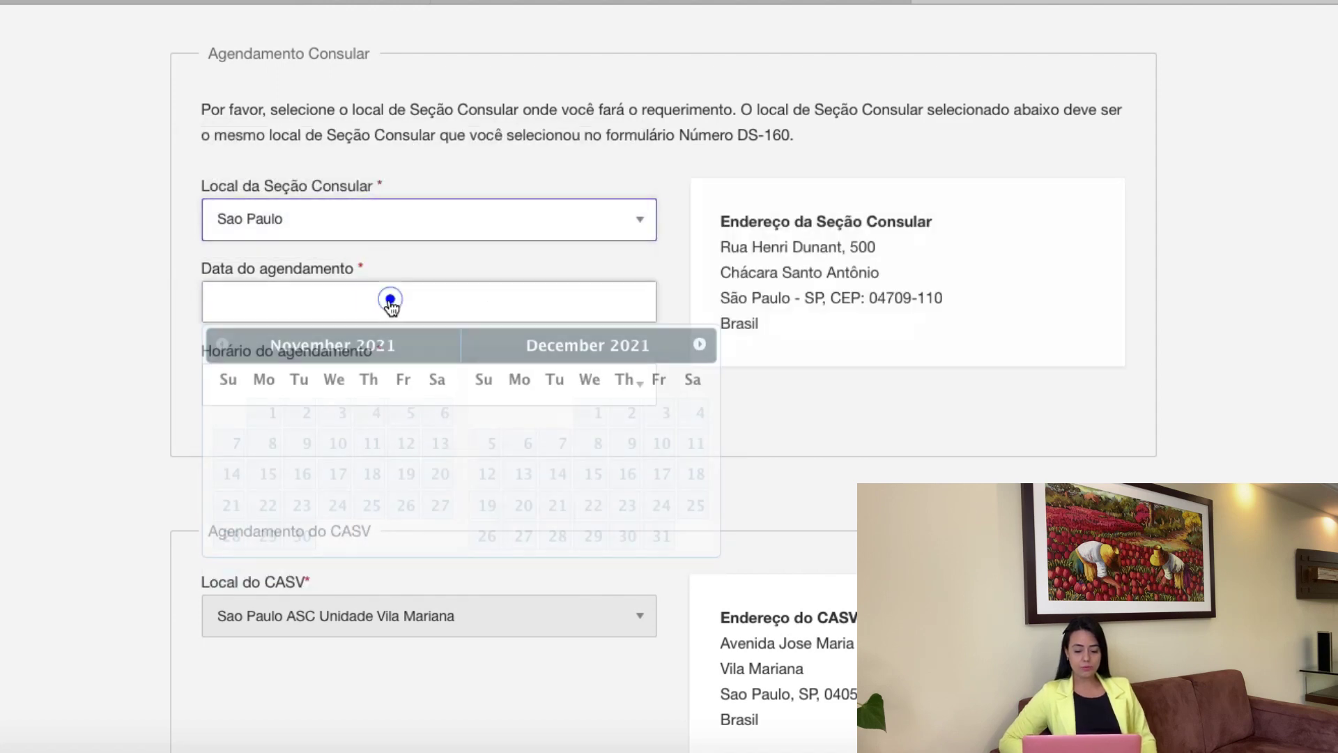
pyautogui.click(699, 344)
pyautogui.click(699, 344)
pyautogui.click(699, 344)
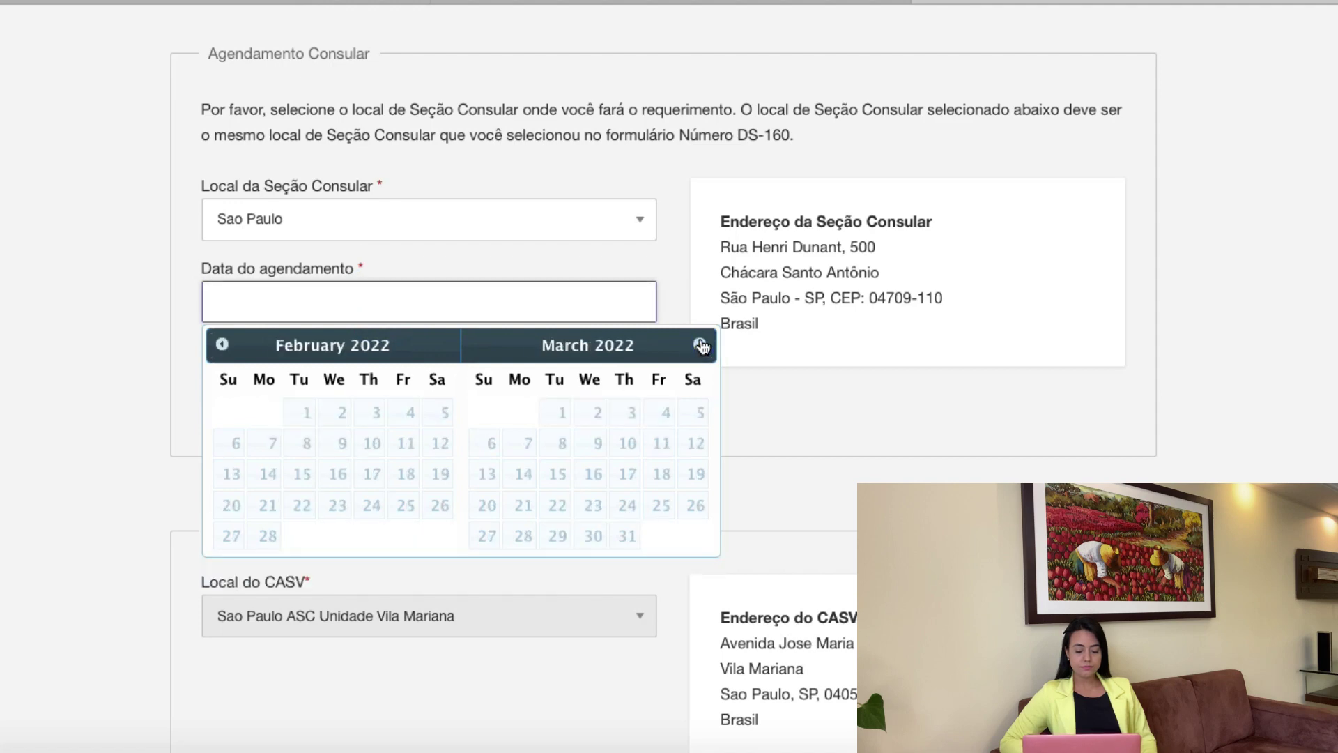
pyautogui.click(699, 344)
pyautogui.click(699, 345)
pyautogui.click(699, 344)
pyautogui.click(699, 344)
pyautogui.click(700, 345)
pyautogui.click(700, 345)
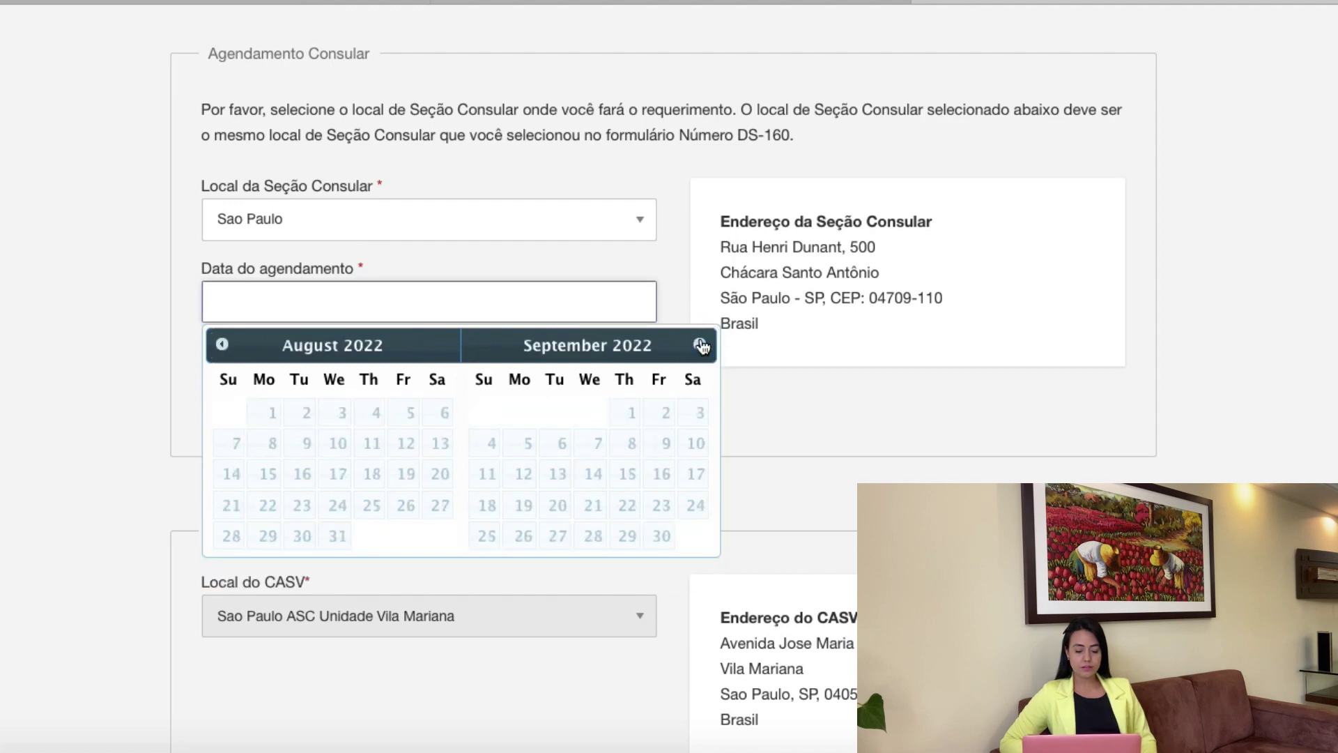
# Continue examining the Sao Paulo appointment dates past February 2023
pyautogui.click(700, 344)
pyautogui.click(700, 345)
pyautogui.click(700, 344)
pyautogui.click(700, 344)
pyautogui.click(700, 344)
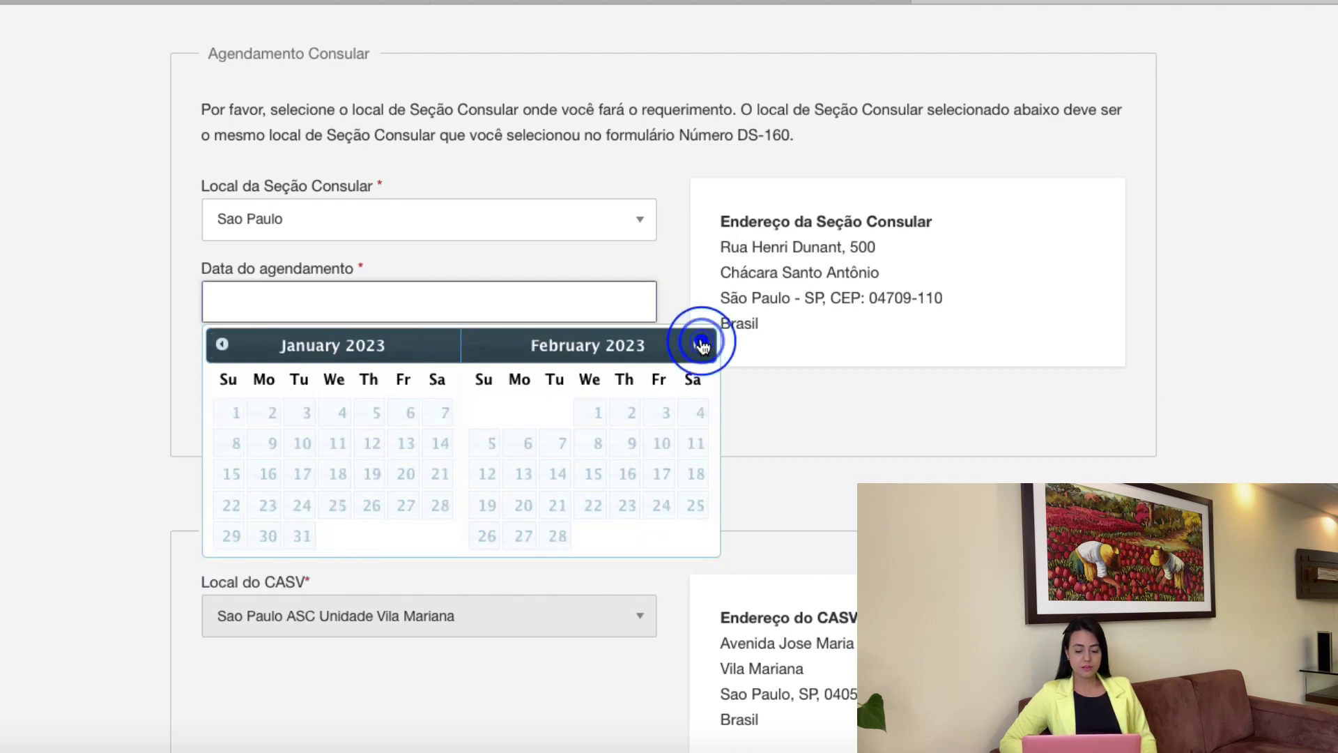
pyautogui.click(699, 344)
pyautogui.click(700, 345)
pyautogui.click(699, 344)
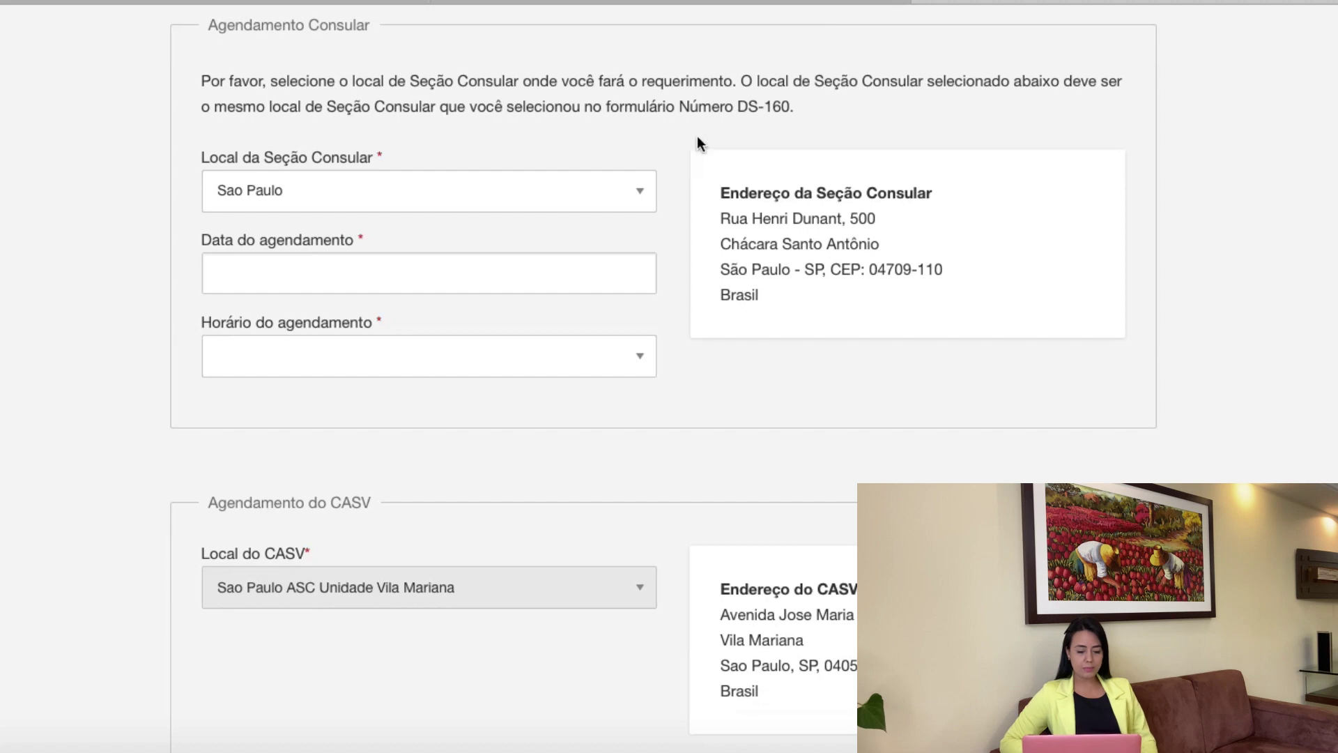
# Reopen the Sao Paulo appointment calendar and recheck its dates through September 2022
pyautogui.click(494, 275)
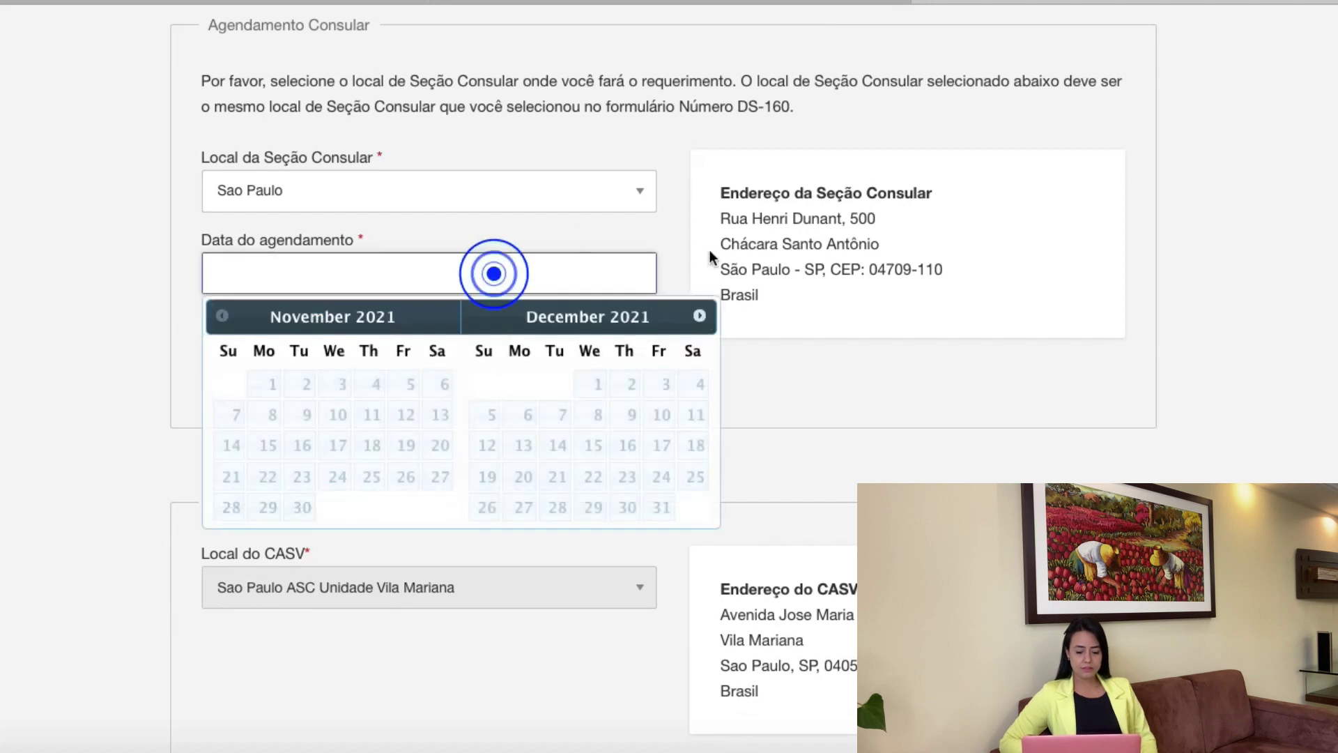
pyautogui.click(700, 316)
pyautogui.click(700, 316)
pyautogui.click(700, 316)
pyautogui.click(700, 316)
pyautogui.click(700, 316)
pyautogui.click(700, 315)
pyautogui.click(700, 315)
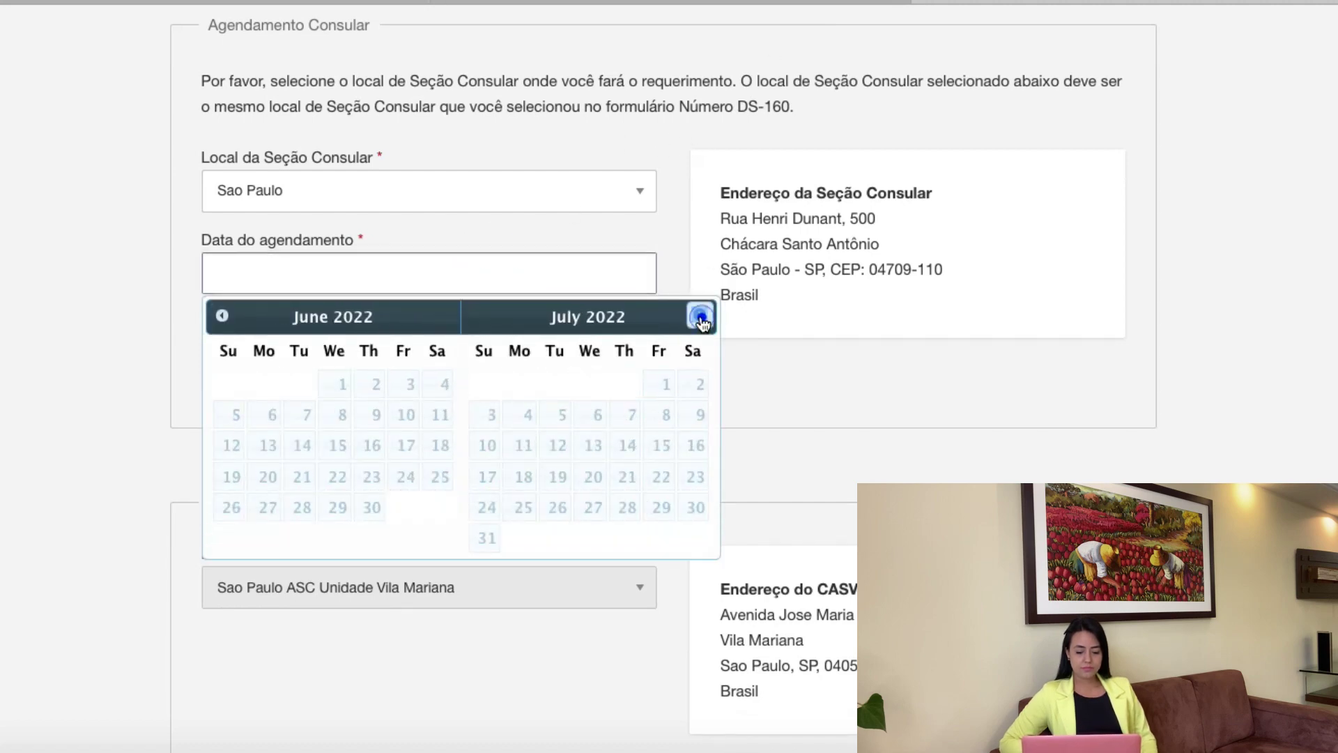
pyautogui.click(700, 316)
pyautogui.click(700, 315)
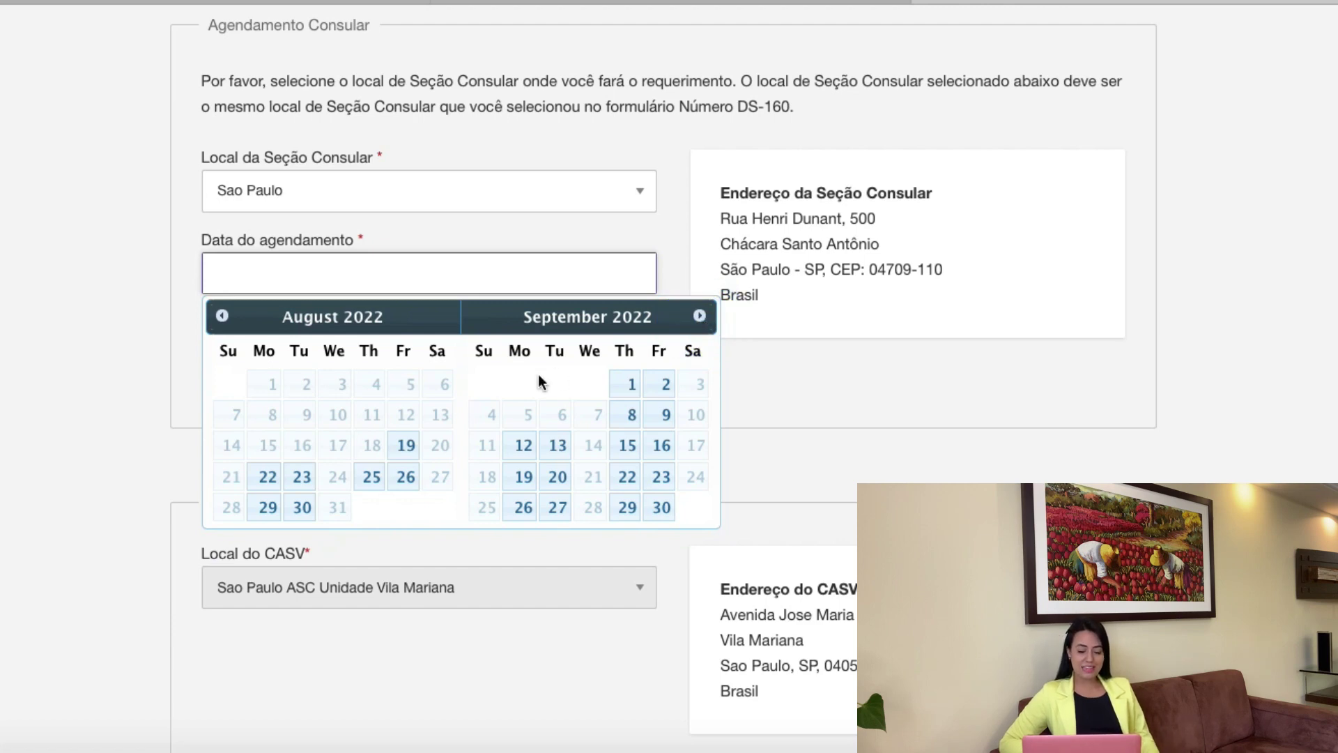
# Examine the following months of the Sao Paulo calendar past November 2022
pyautogui.click(700, 316)
pyautogui.click(700, 316)
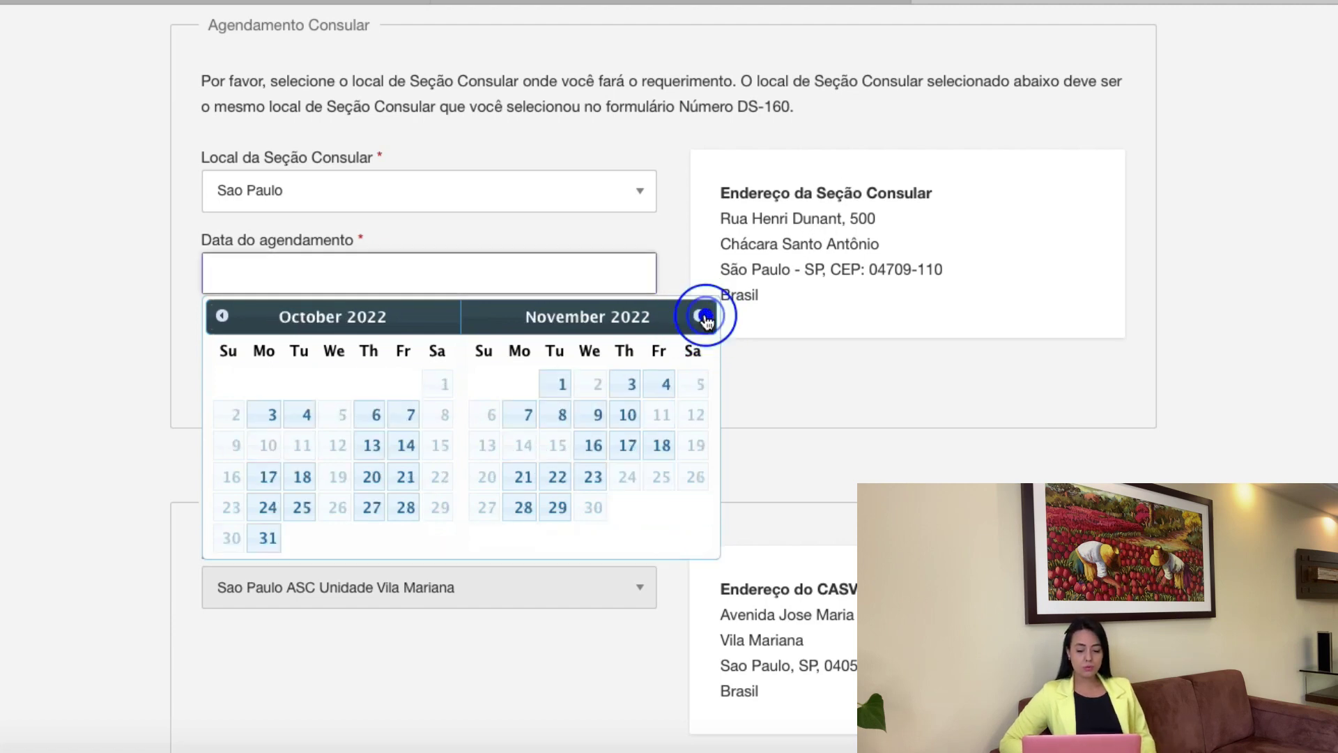
pyautogui.click(700, 316)
pyautogui.click(699, 316)
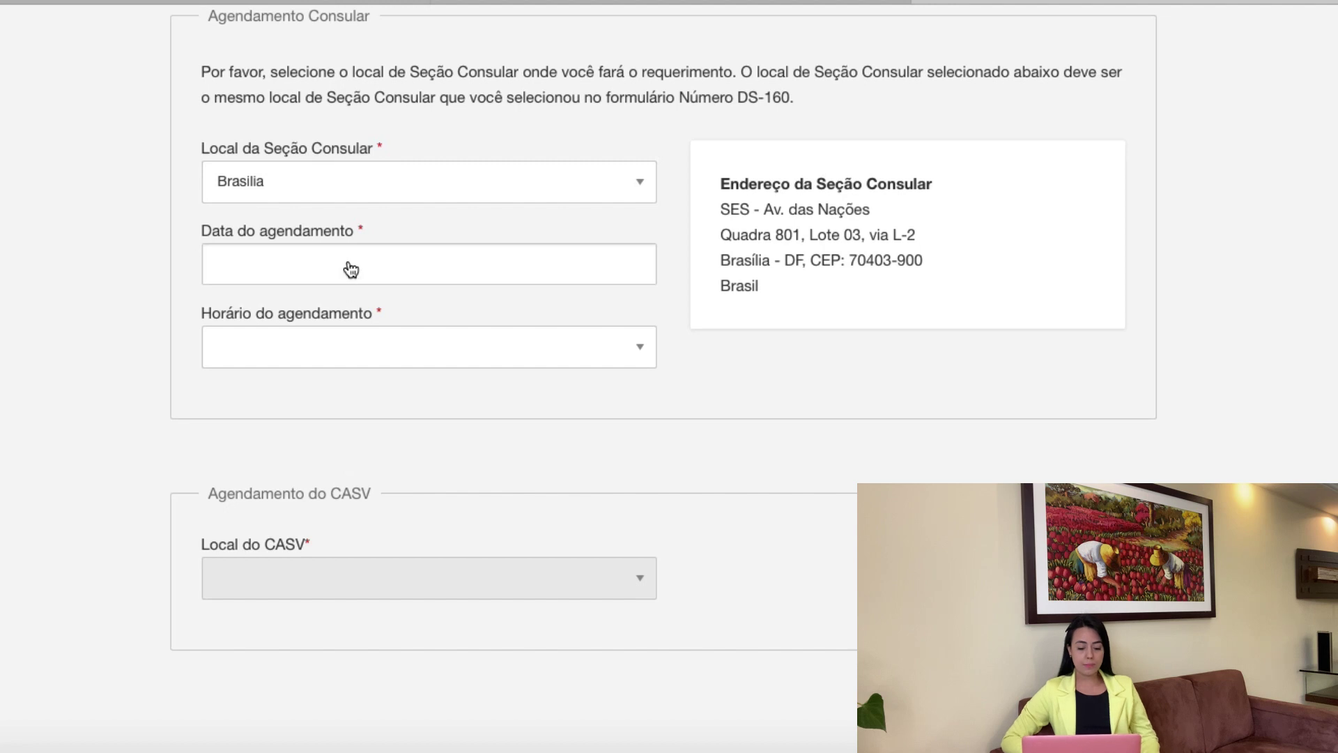
# Examine the Brasilia appointment calendar month by month through October 2022
pyautogui.click(350, 270)
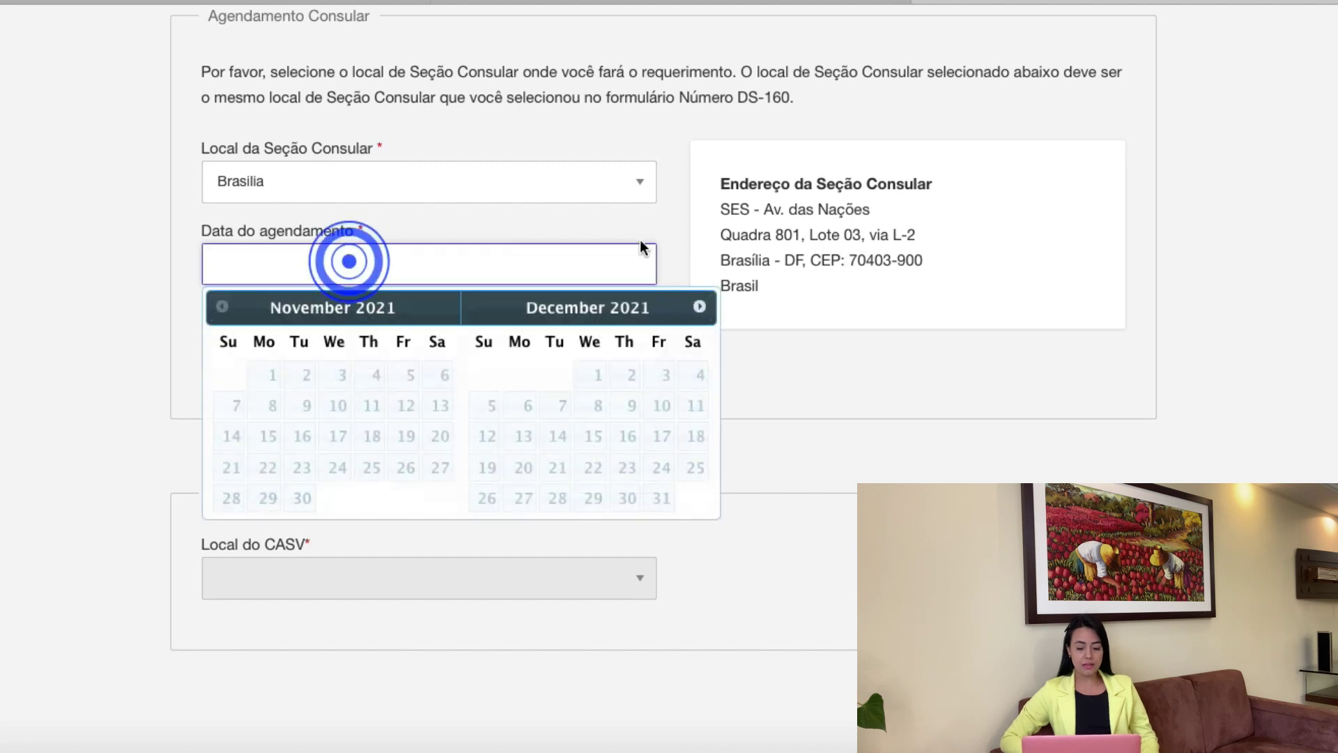
pyautogui.click(700, 307)
pyautogui.click(700, 306)
pyautogui.click(699, 307)
pyautogui.click(700, 306)
pyautogui.click(700, 307)
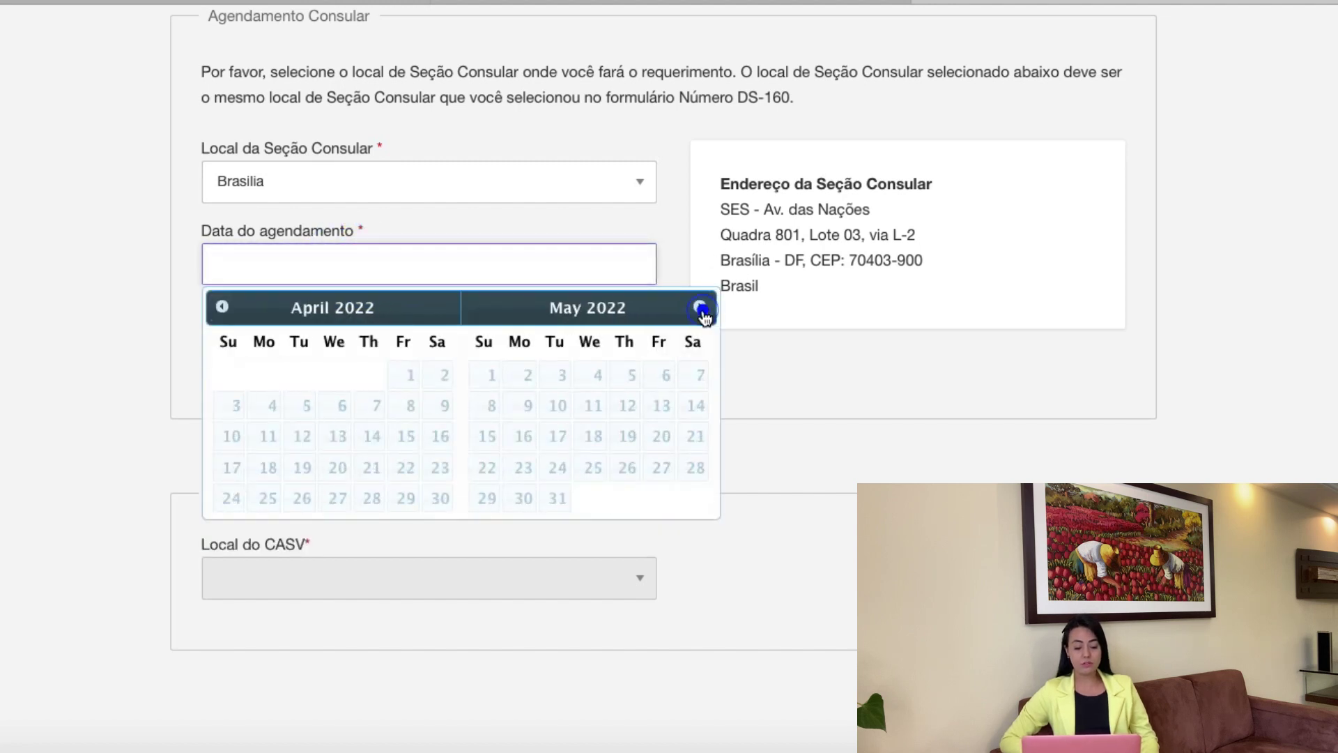
pyautogui.click(700, 307)
pyautogui.click(700, 306)
pyautogui.click(700, 306)
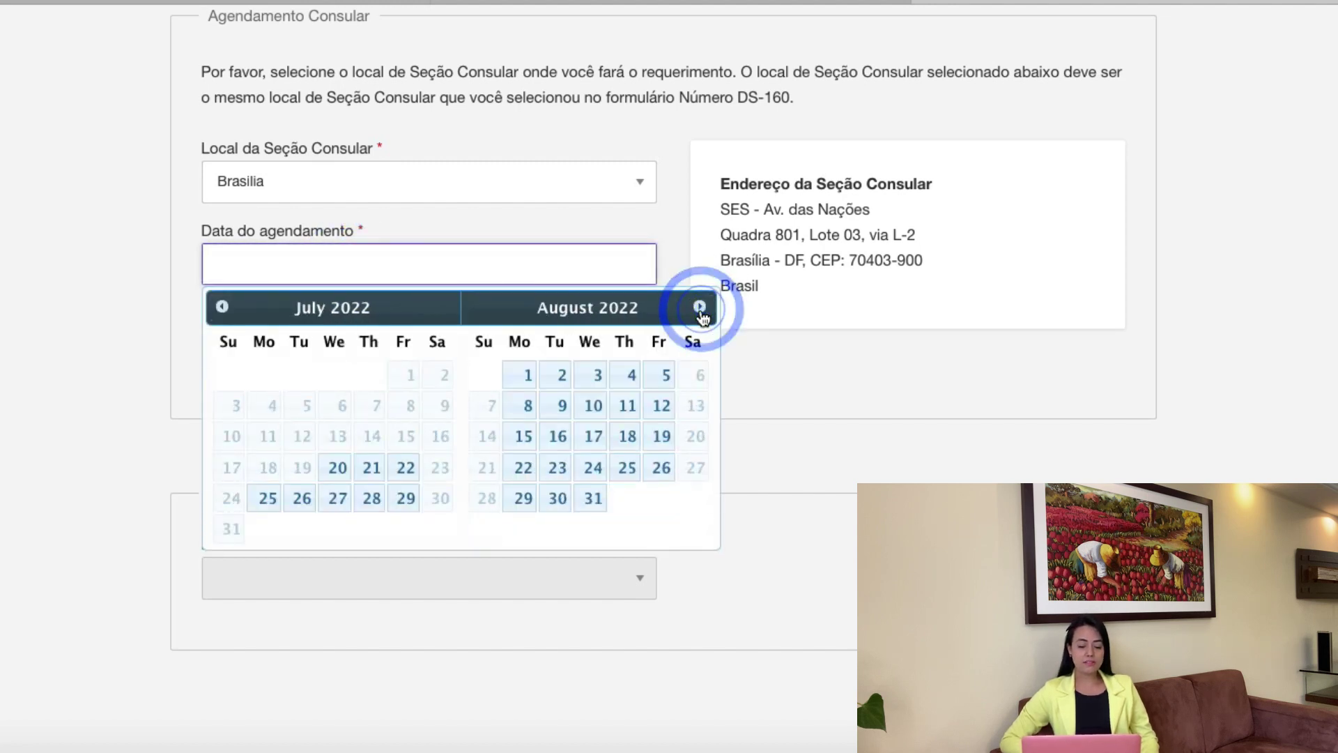
pyautogui.click(699, 307)
pyautogui.click(700, 306)
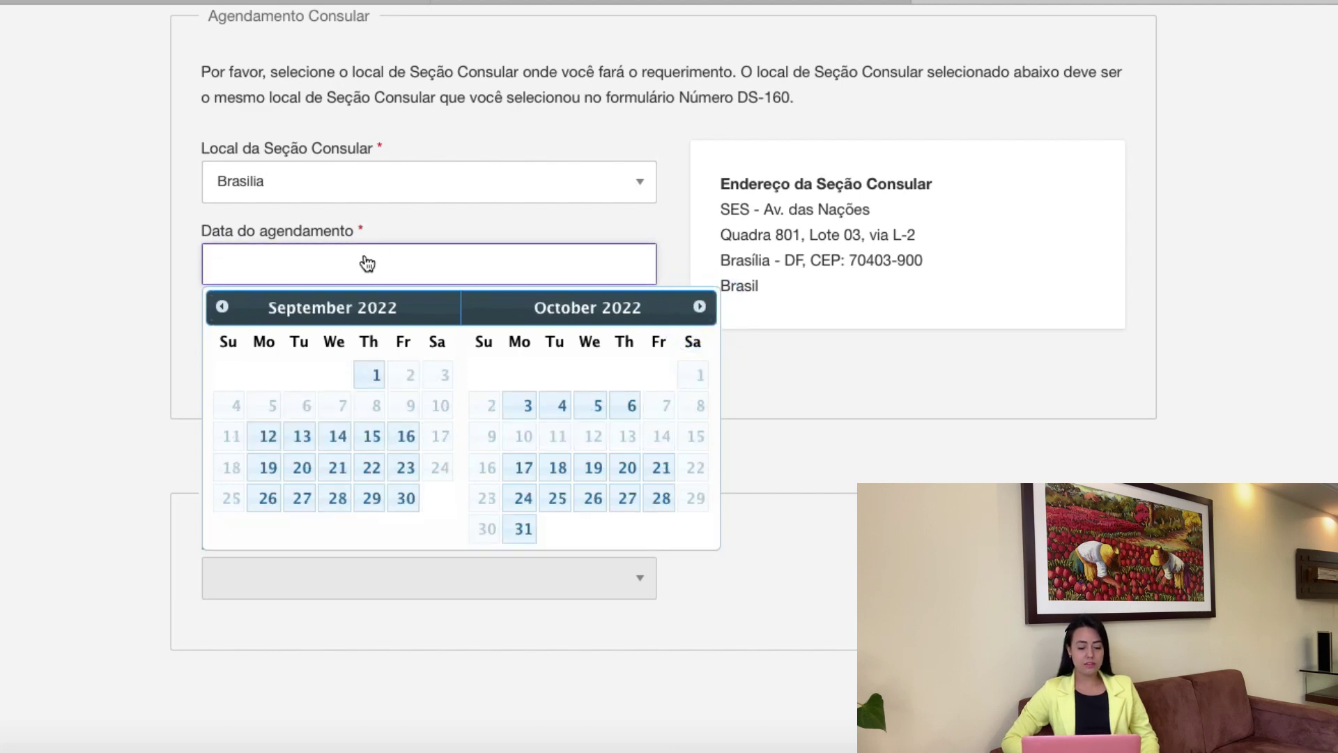
# Go back to Brasilia's July and August 2022 dates to review them, and close the calendar
pyautogui.click(222, 307)
pyautogui.click(222, 307)
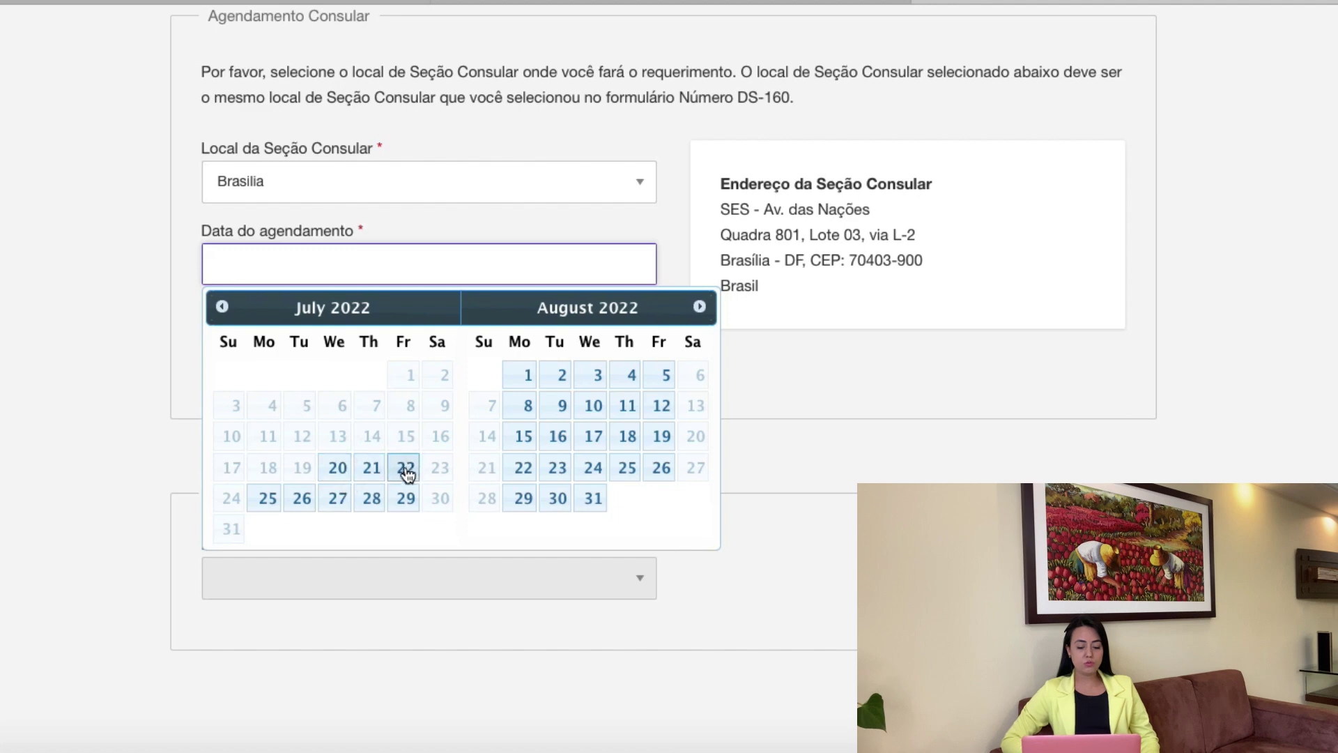
pyautogui.click(72, 482)
# Switch the consular section to Porto Alegre and examine its appointment dates through July 2022
pyautogui.click(412, 184)
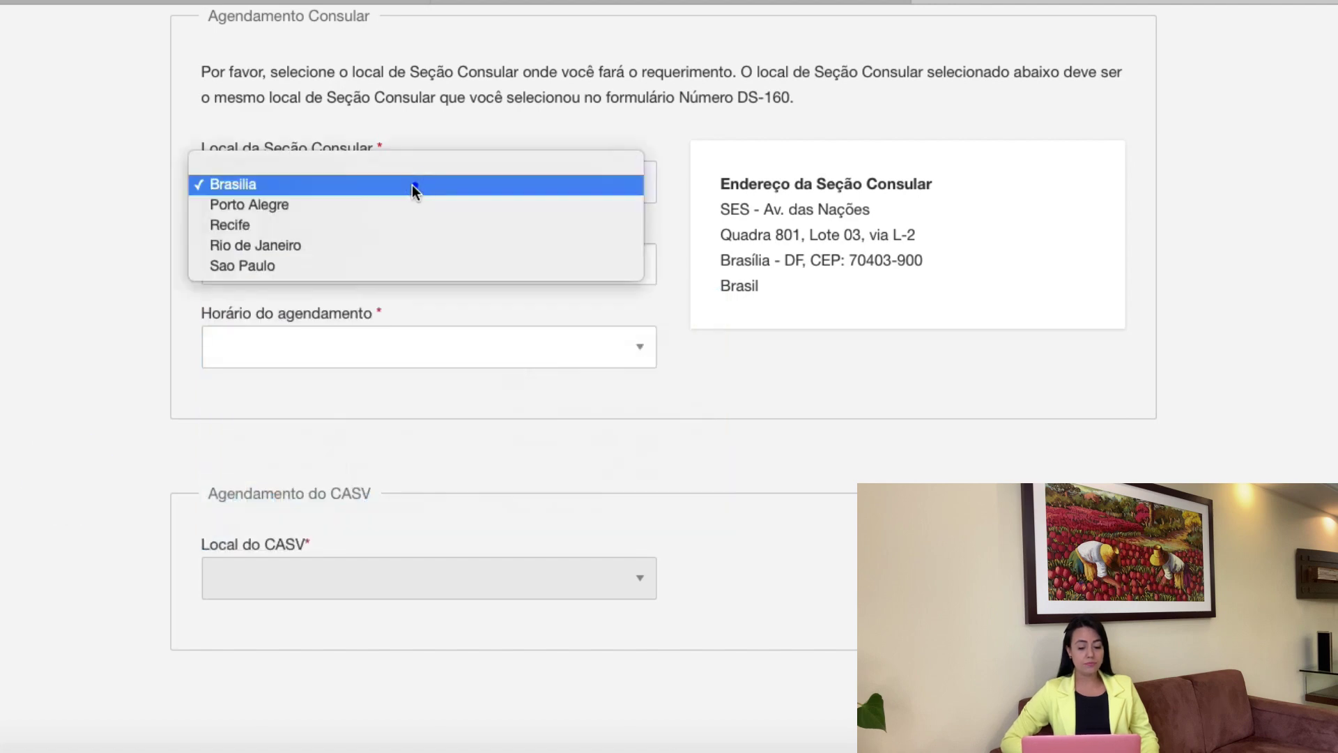
pyautogui.click(371, 205)
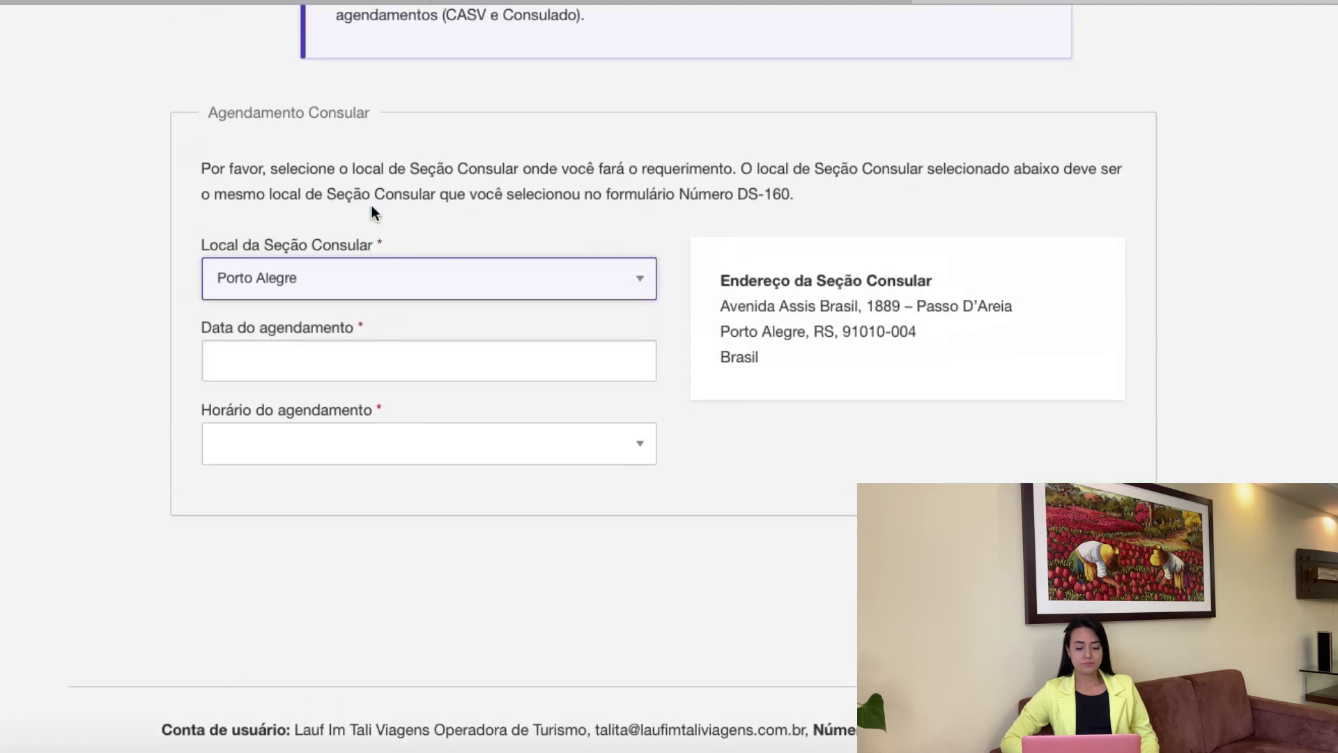
pyautogui.scroll(1, 373, 216)
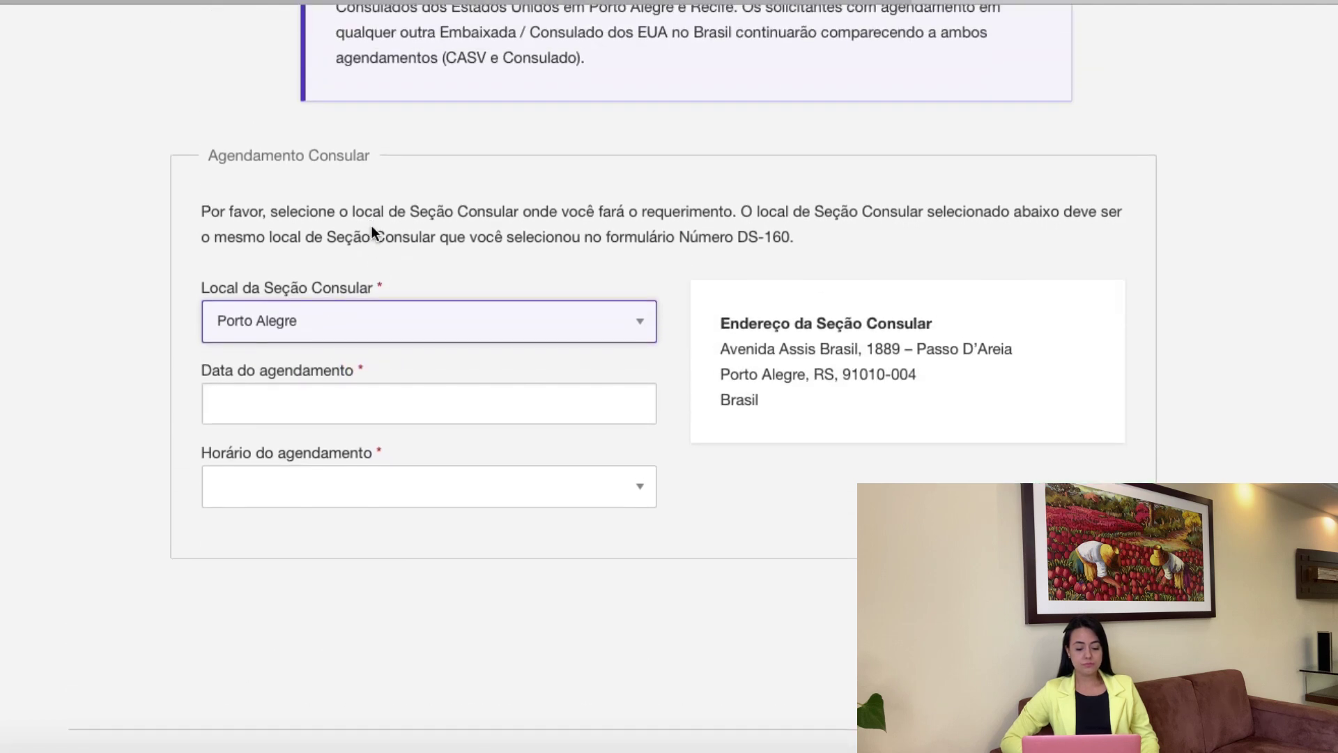
pyautogui.click(499, 391)
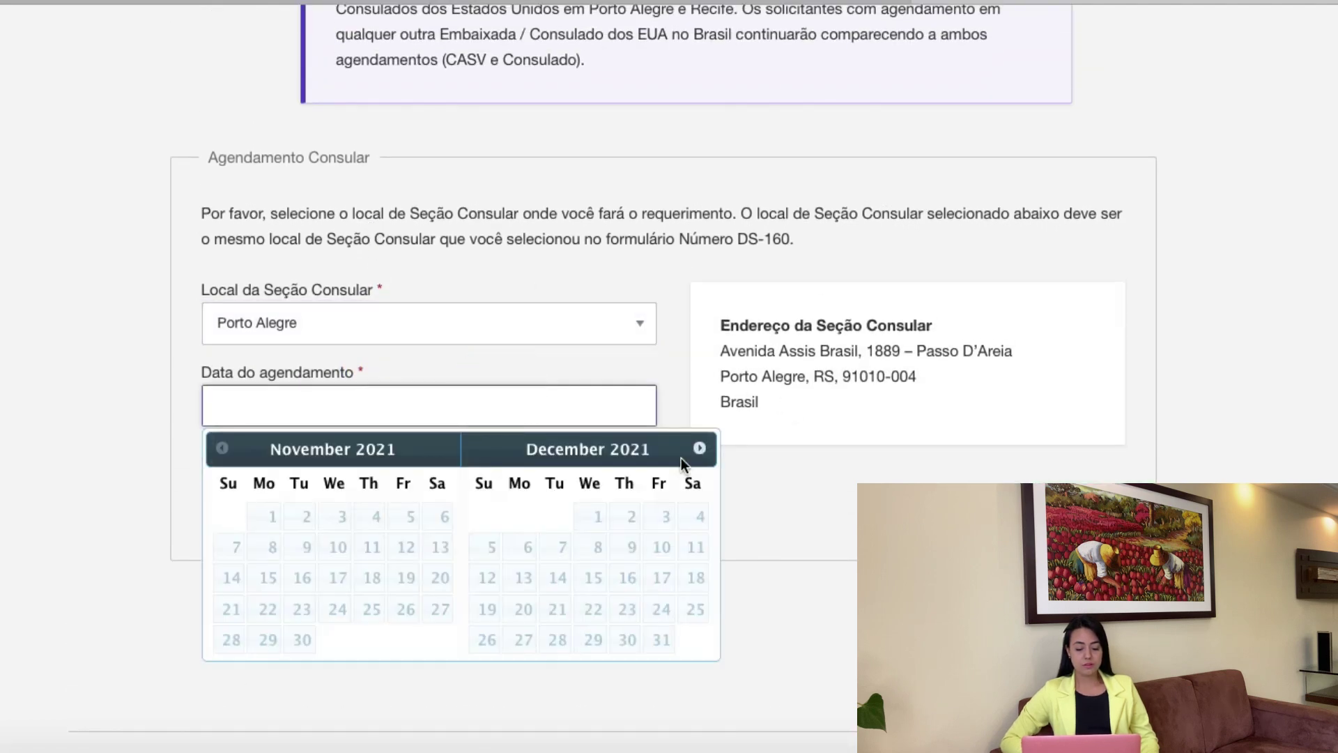
pyautogui.click(700, 448)
pyautogui.click(700, 449)
pyautogui.click(700, 448)
pyautogui.click(700, 449)
pyautogui.click(700, 448)
pyautogui.click(700, 448)
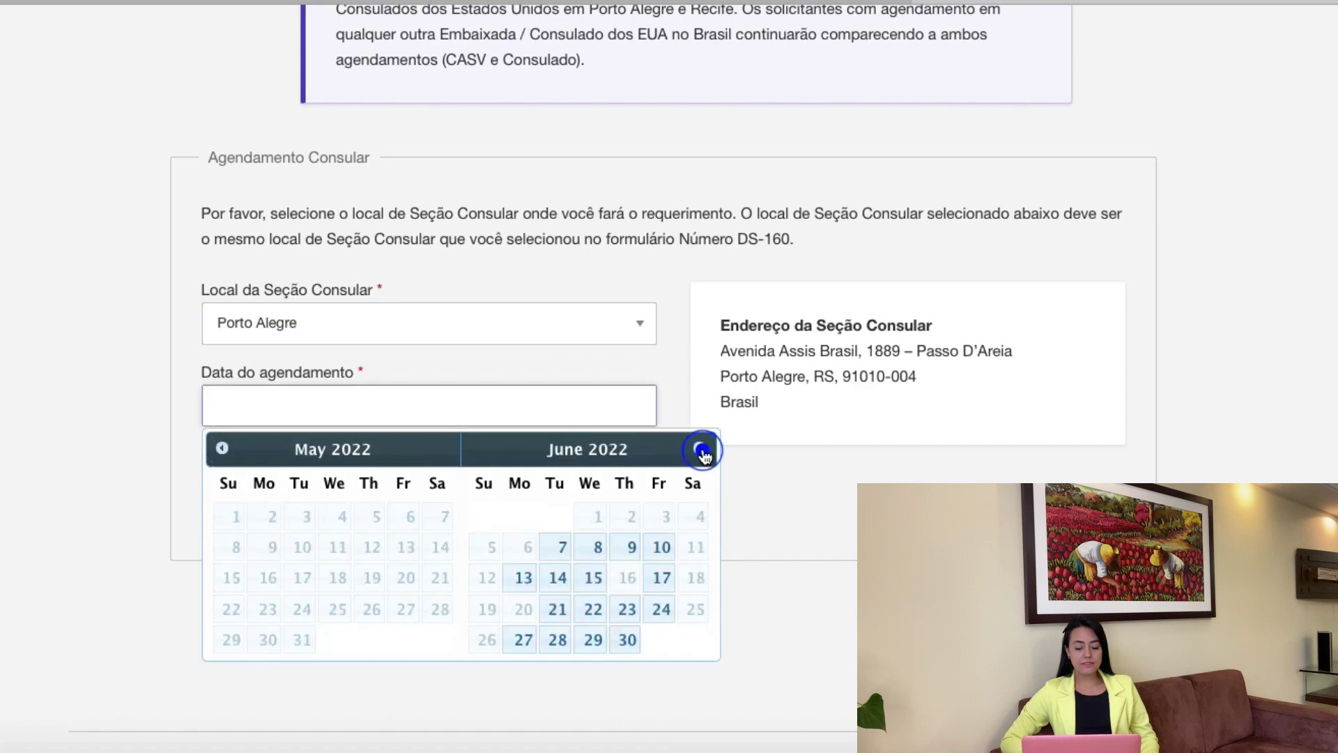
pyautogui.click(700, 448)
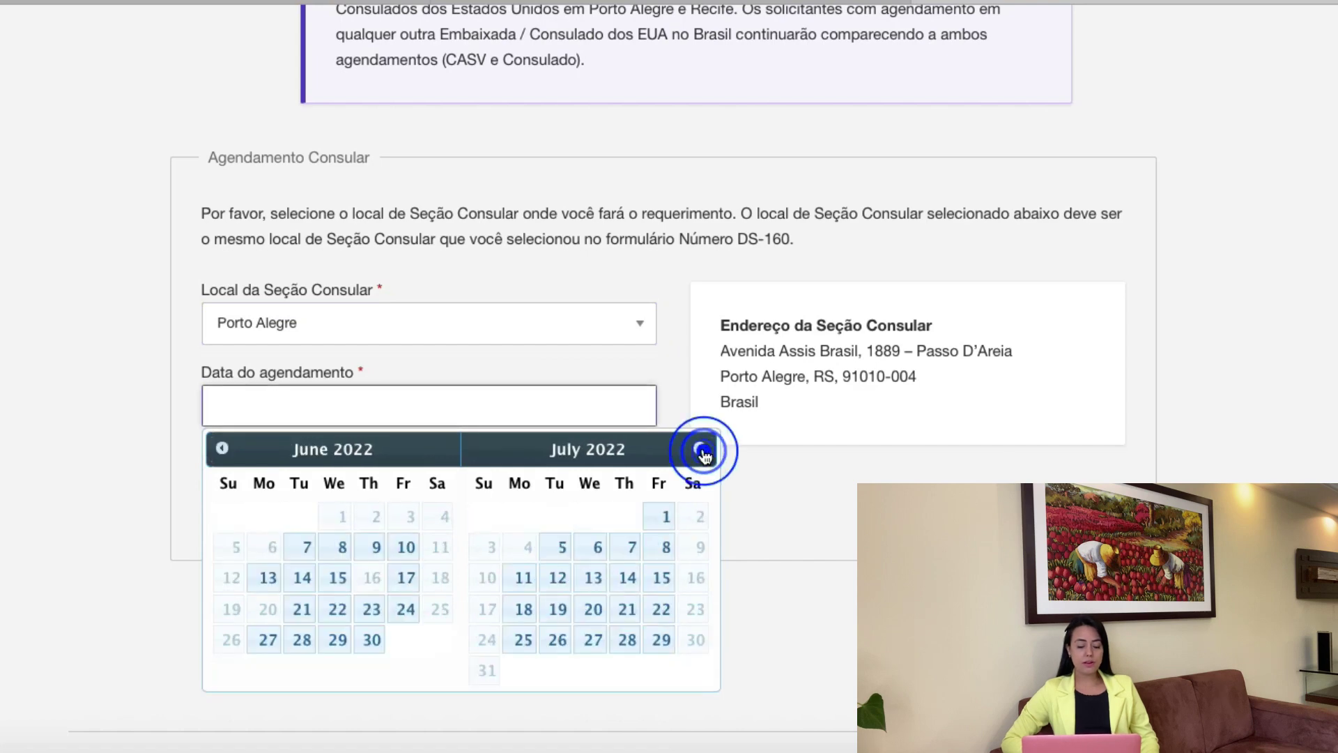
# Compare Porto Alegre's available appointment dates across June, July and August 2022
pyautogui.click(222, 448)
pyautogui.click(700, 448)
pyautogui.click(700, 448)
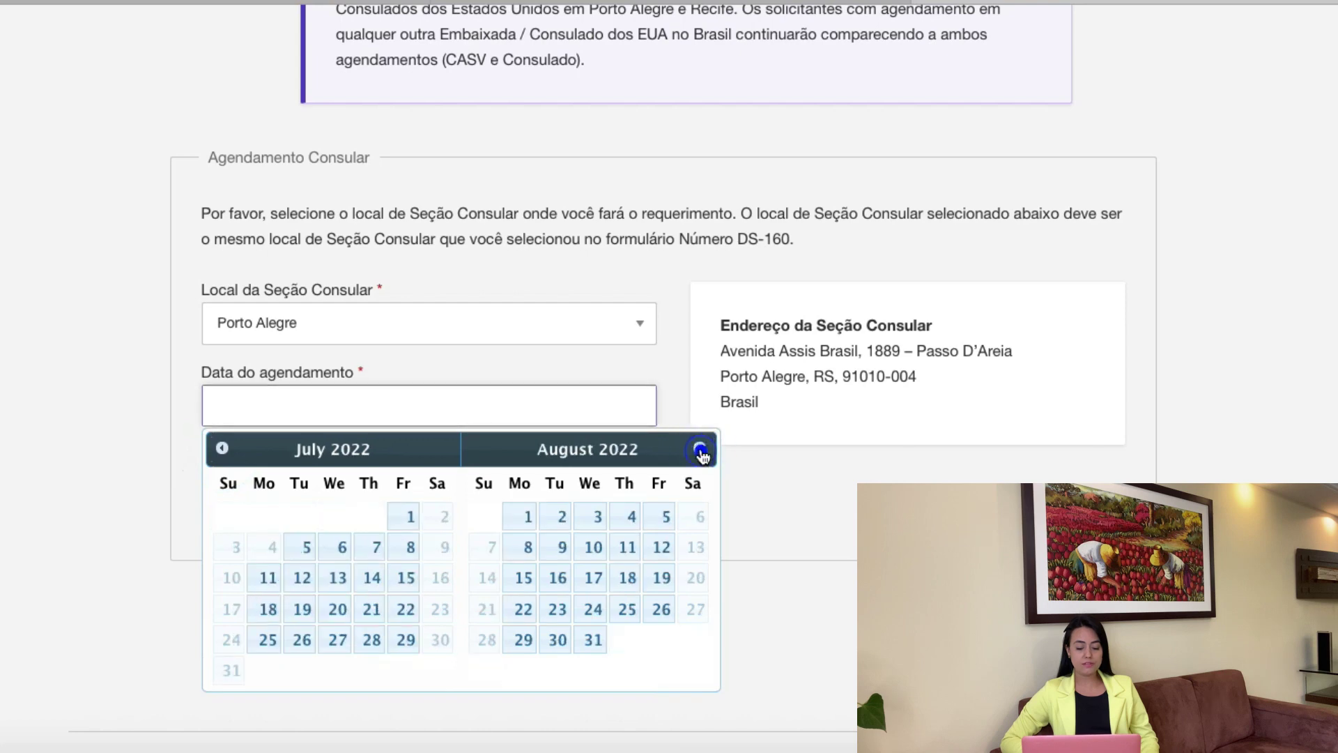
pyautogui.click(222, 448)
# Switch the consular section to Recife and examine its appointment calendar from November 2021 through July 2022, returning to May and June
pyautogui.click(368, 326)
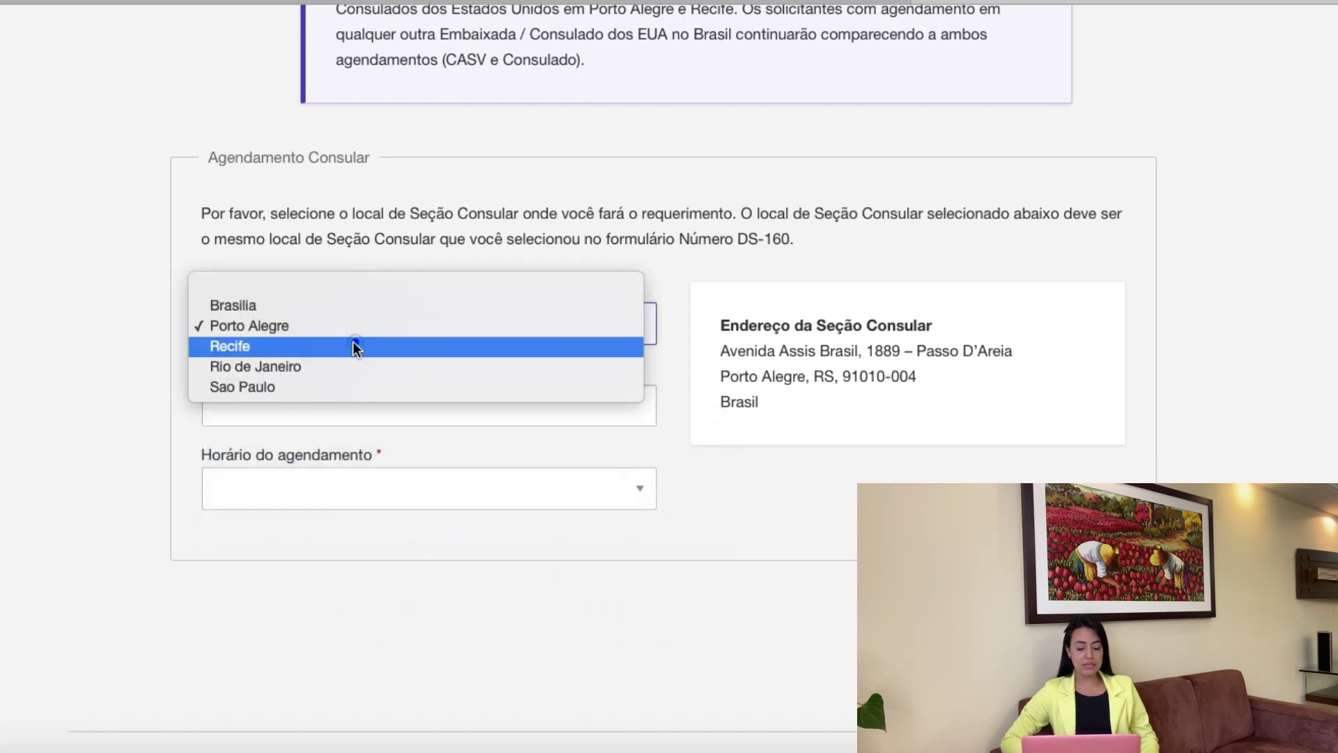
pyautogui.click(356, 346)
pyautogui.click(406, 410)
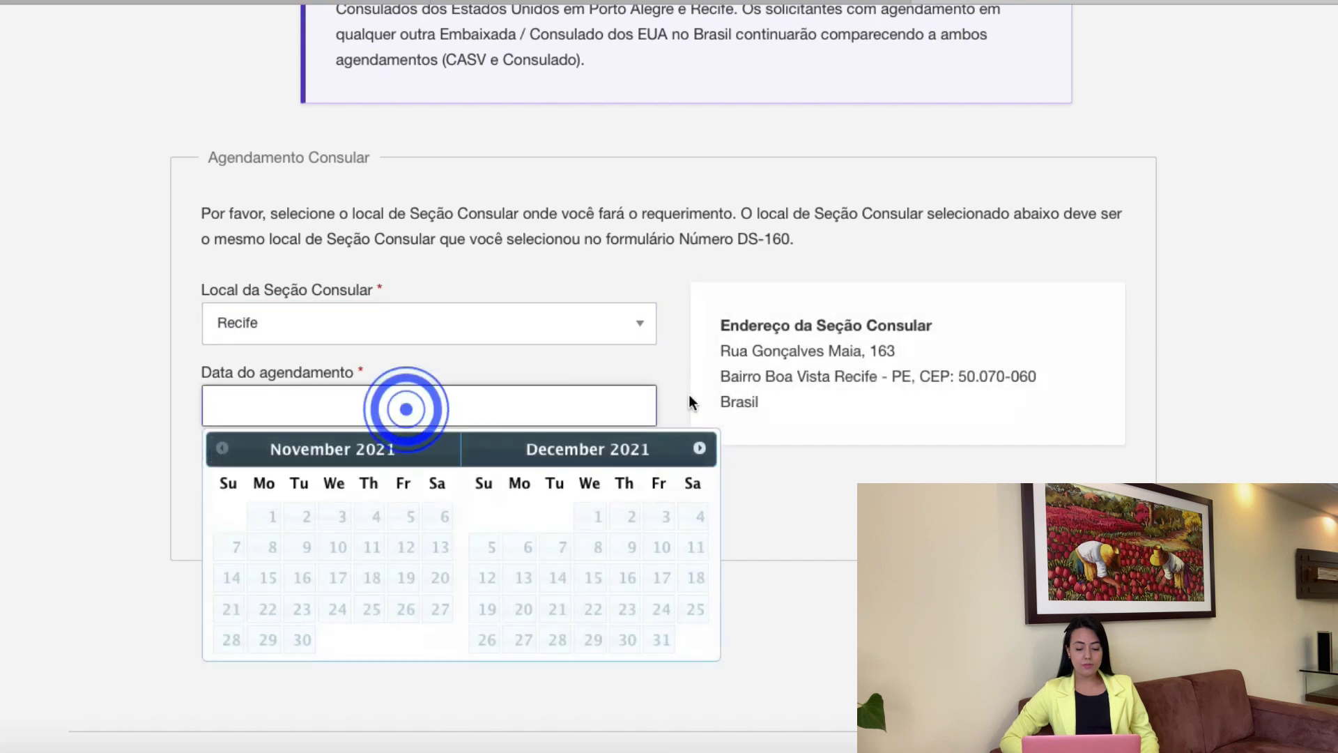
pyautogui.click(699, 448)
pyautogui.click(699, 448)
pyautogui.click(700, 448)
pyautogui.click(699, 448)
pyautogui.click(699, 448)
pyautogui.click(699, 449)
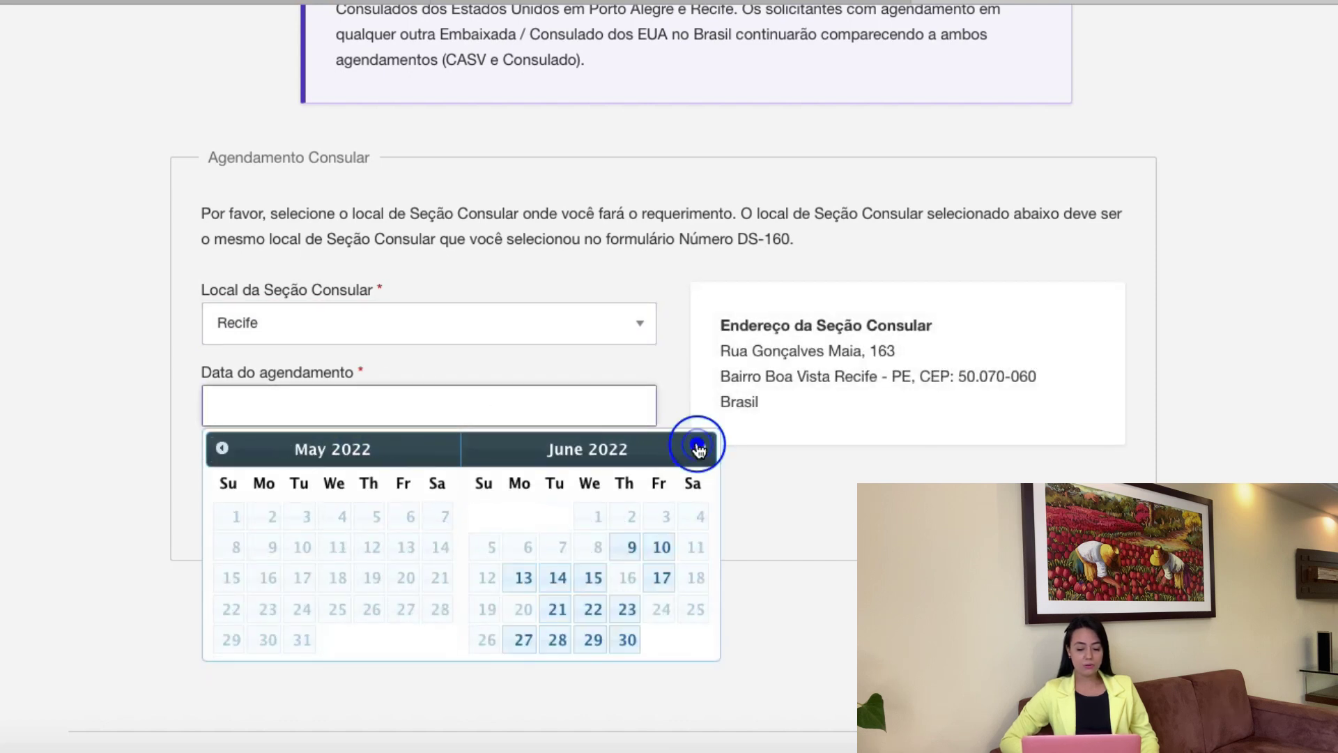
pyautogui.click(699, 448)
pyautogui.click(217, 448)
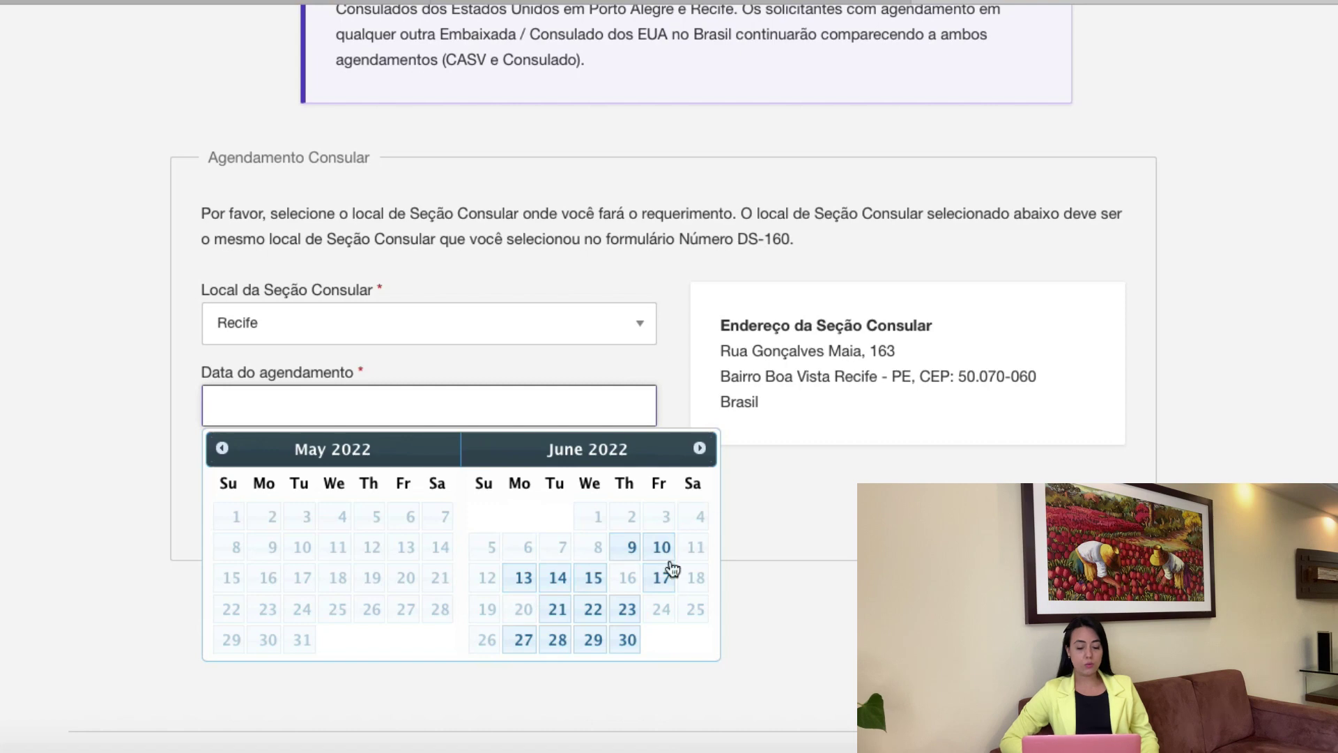
# Switch the consular section to Rio de Janeiro and examine its appointment dates through January 2023
pyautogui.click(435, 328)
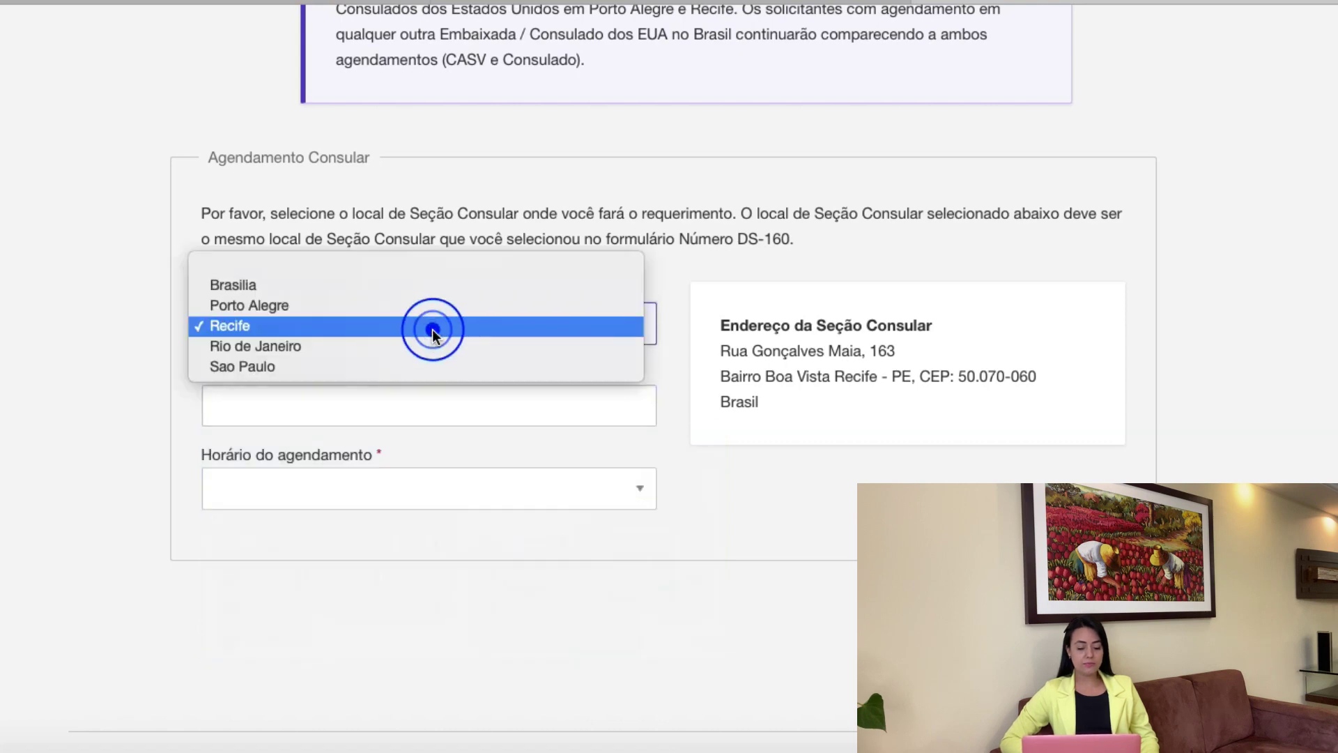
pyautogui.click(385, 347)
pyautogui.click(703, 449)
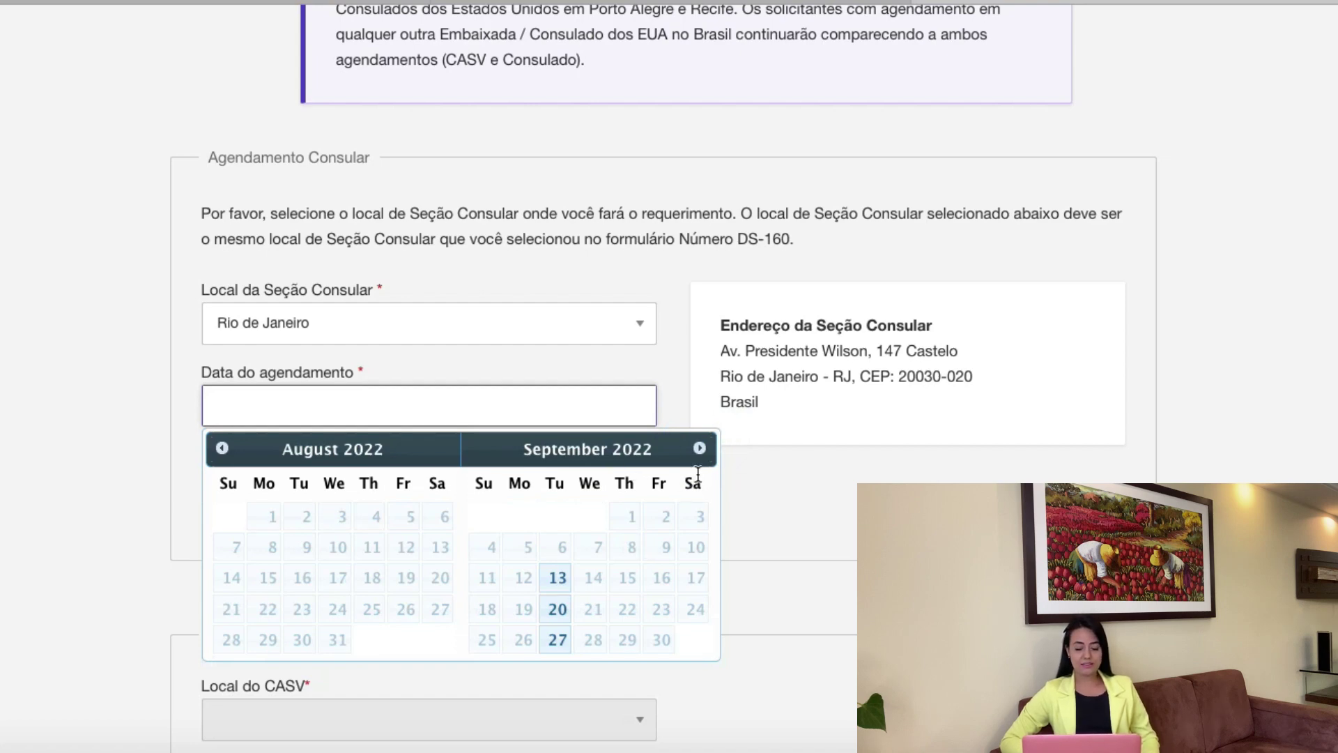
pyautogui.click(699, 449)
pyautogui.click(700, 450)
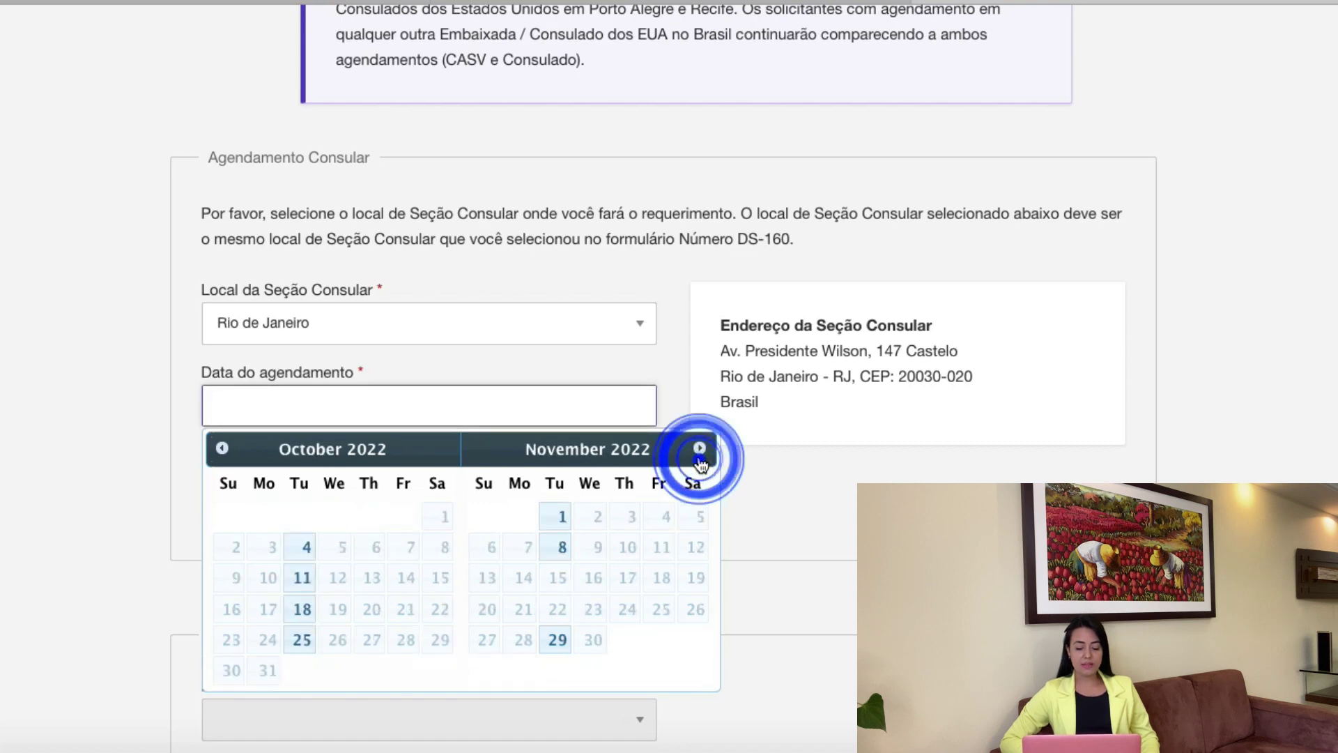
pyautogui.click(700, 449)
pyautogui.click(699, 449)
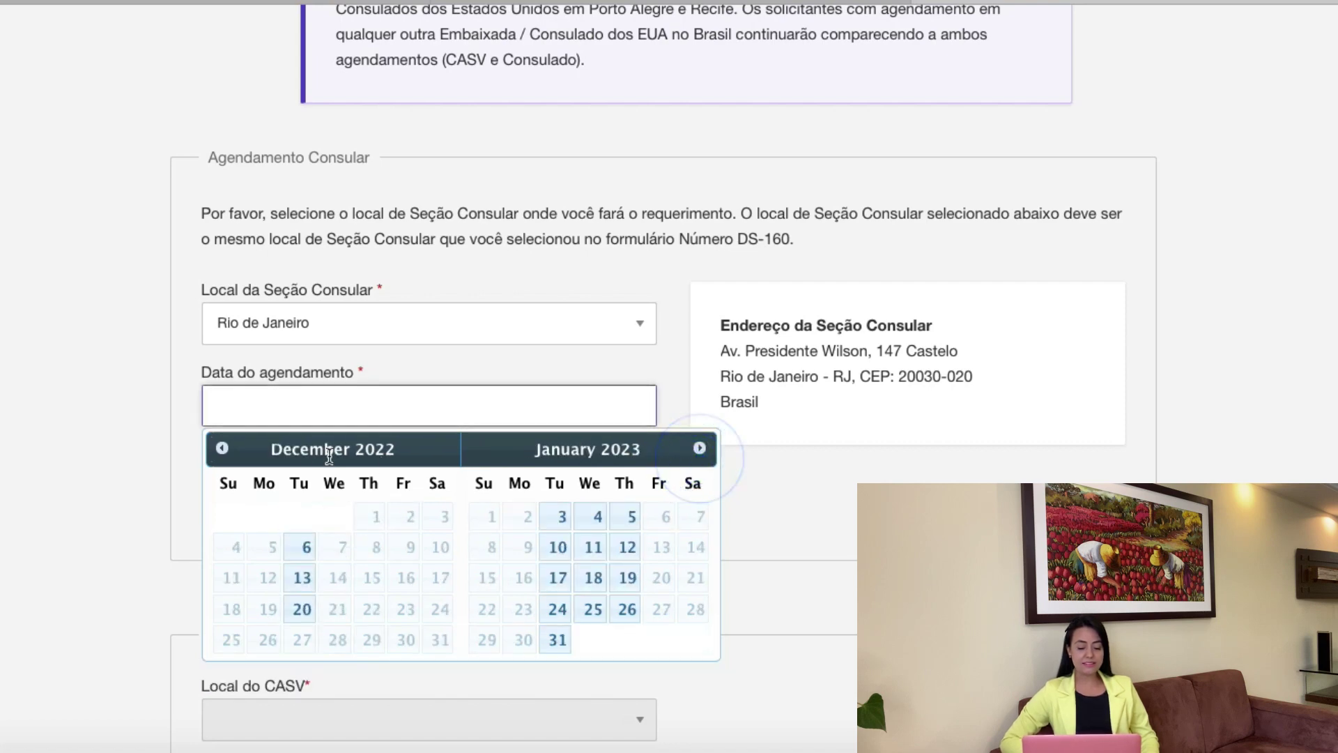
pyautogui.click(222, 448)
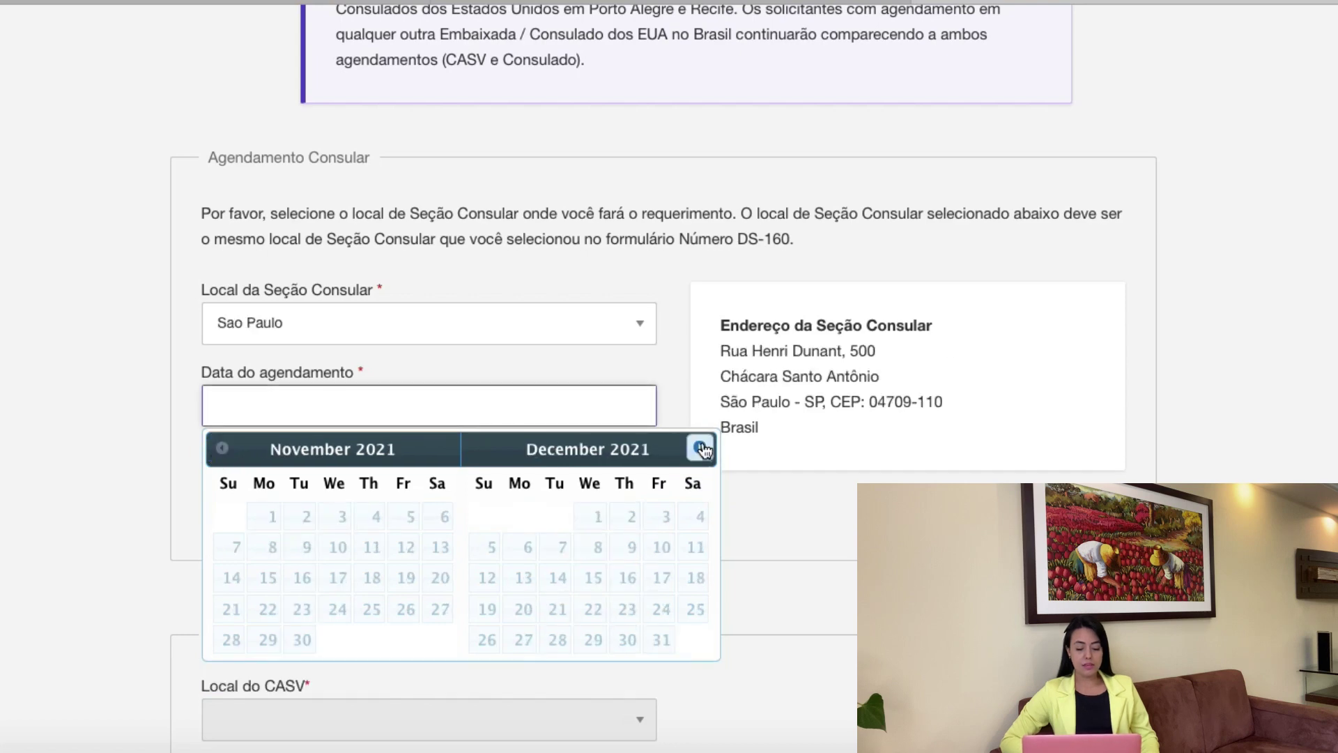
# Examine the Sao Paulo appointment calendar month by month from November 2021 through September 2022
pyautogui.click(699, 449)
pyautogui.click(699, 450)
pyautogui.click(699, 450)
pyautogui.click(700, 450)
pyautogui.click(700, 450)
pyautogui.click(699, 449)
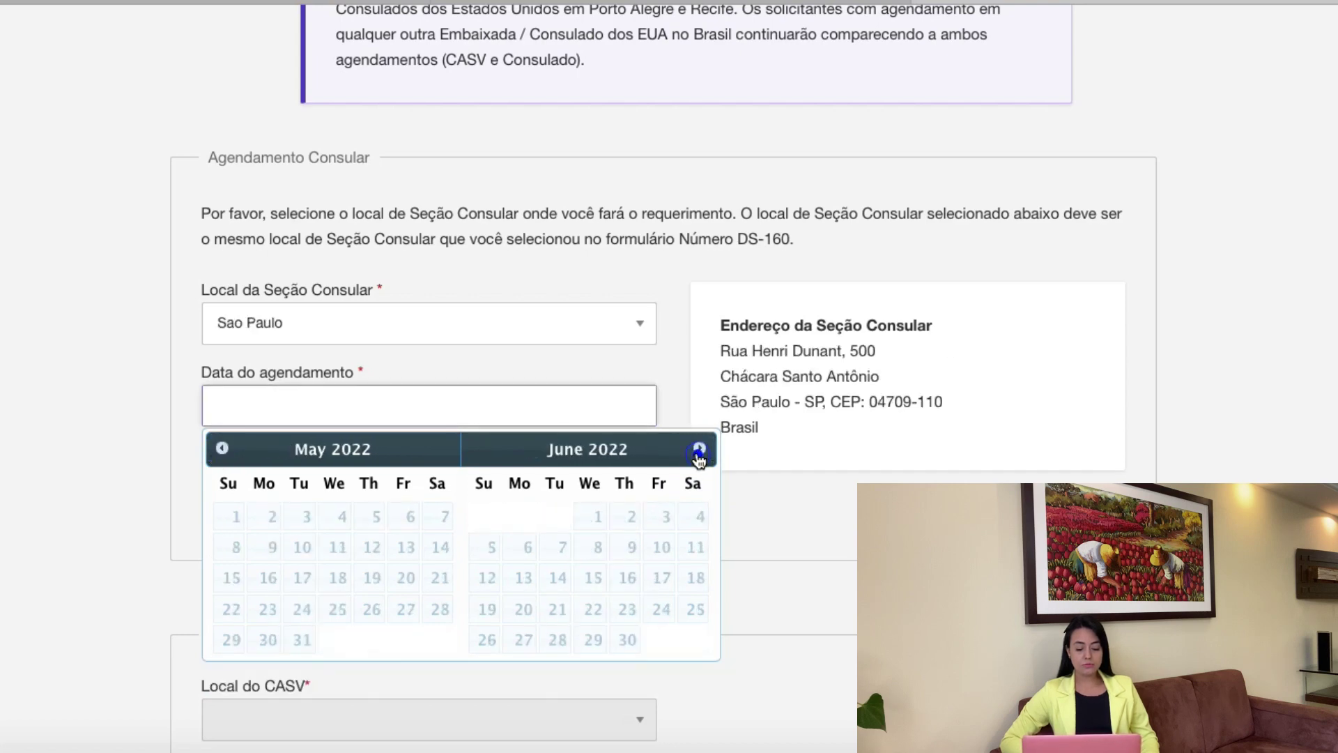
pyautogui.click(699, 450)
pyautogui.click(699, 450)
pyautogui.click(699, 449)
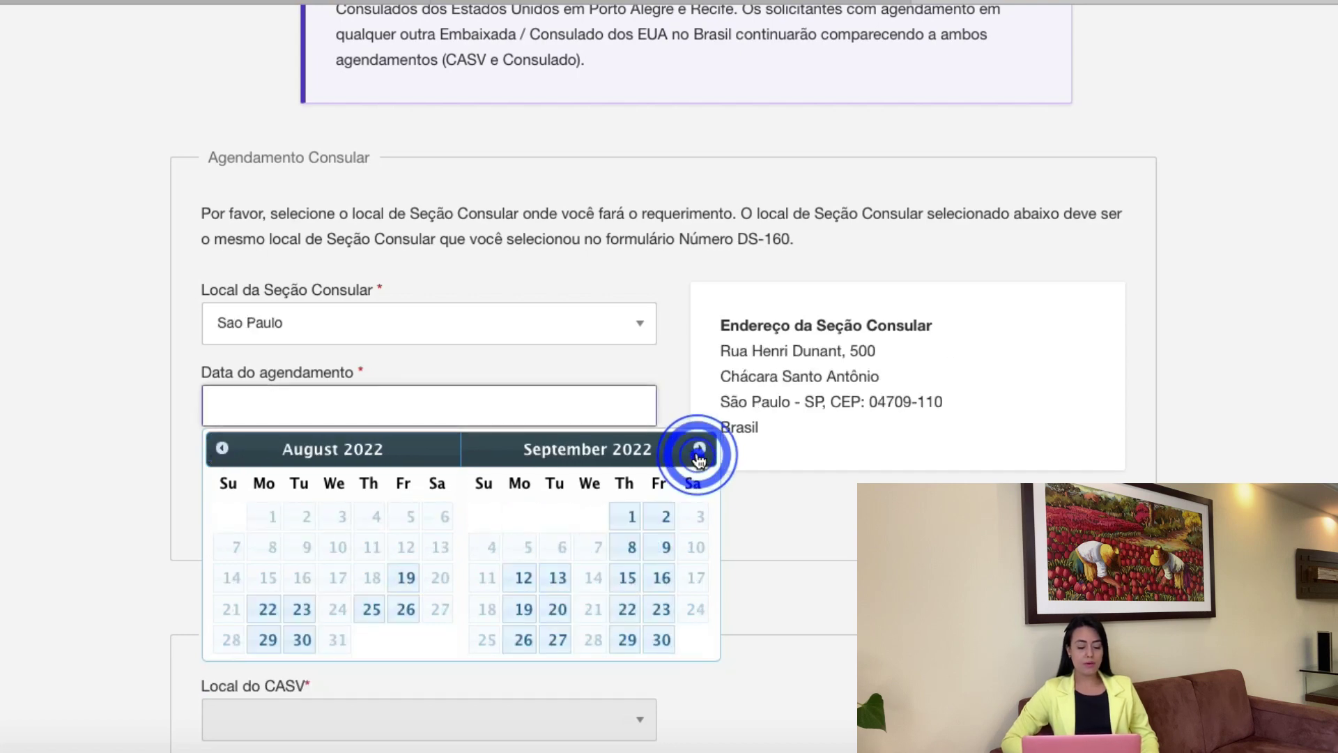
# Go back to Sao Paulo's July and August 2022 dates and examine the months onward through December 2022
pyautogui.click(222, 448)
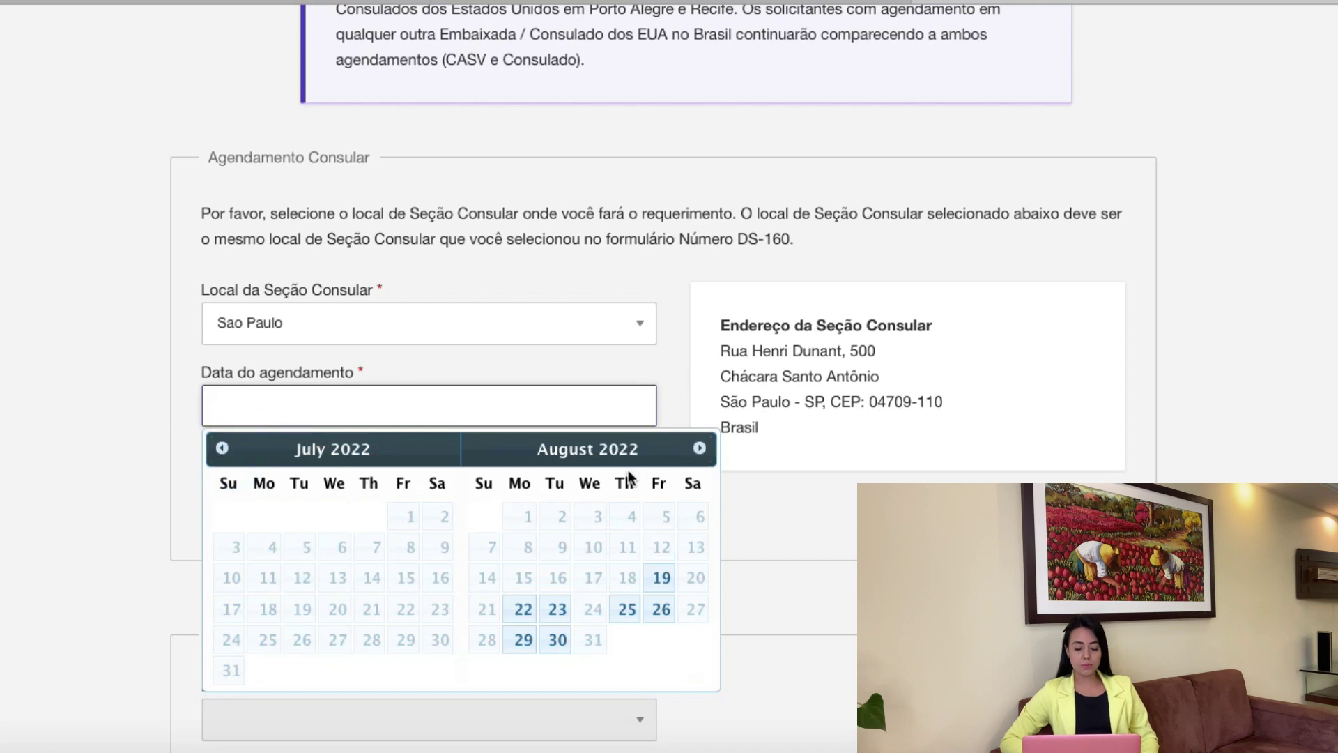
pyautogui.click(700, 450)
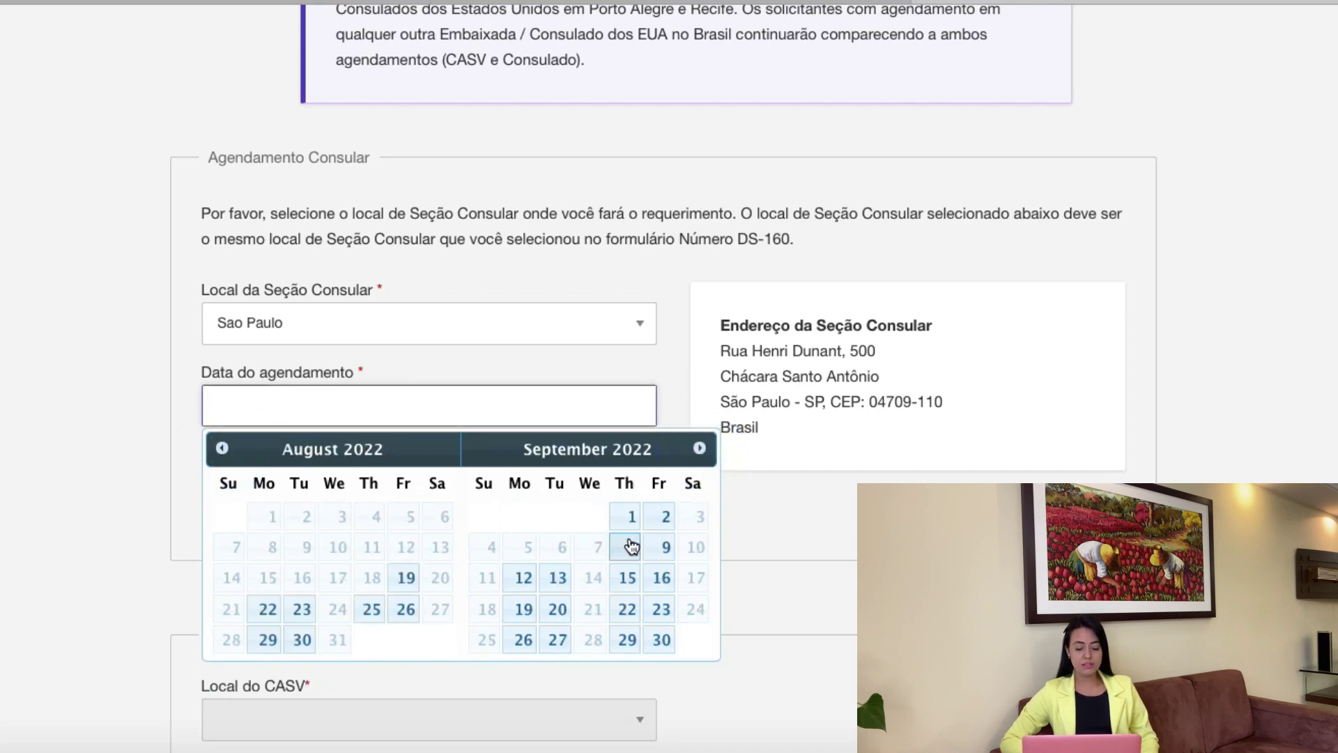
pyautogui.click(699, 449)
pyautogui.click(700, 448)
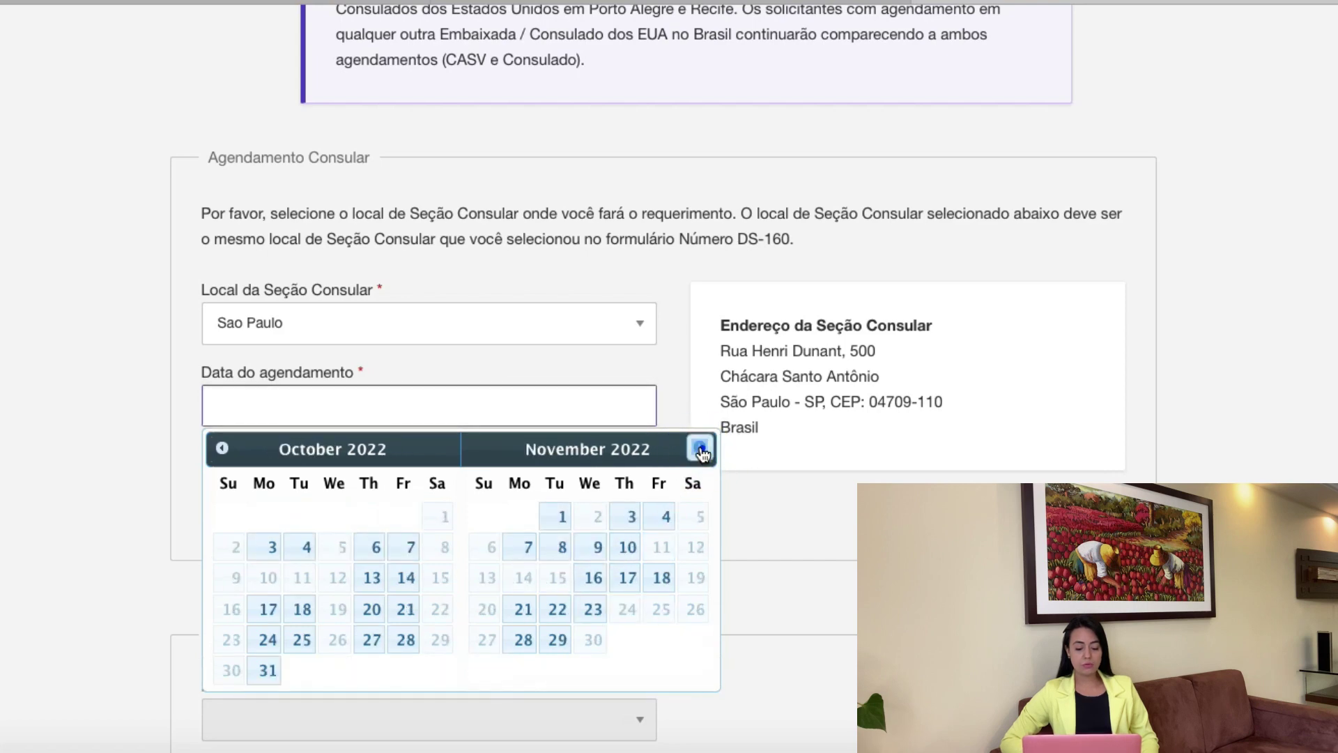
pyautogui.click(700, 448)
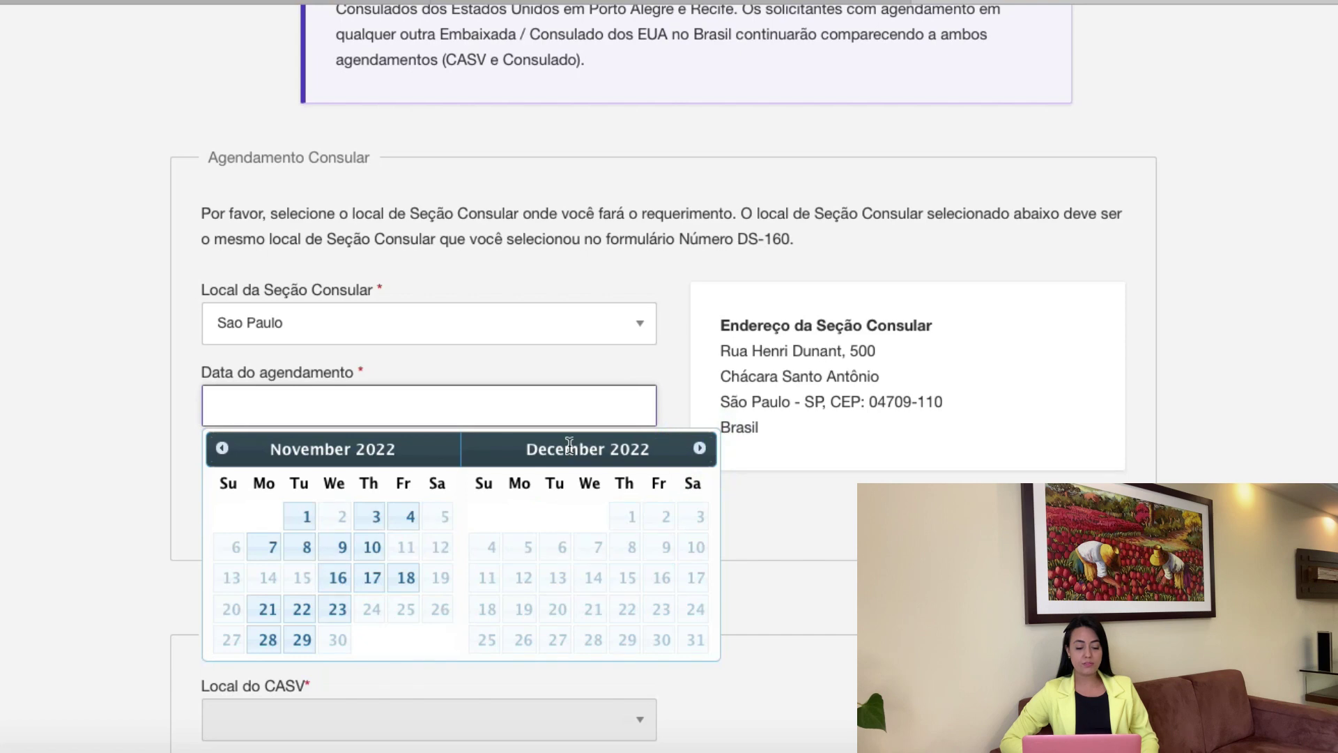